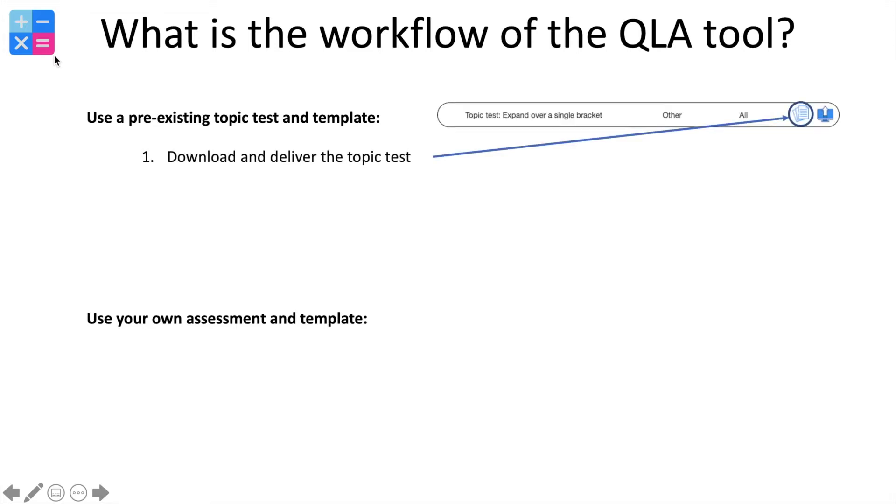
# - Reveal workflow steps 2–4 on the slide, ending with downloading the report and summary Excel files
pyautogui.press('Right')
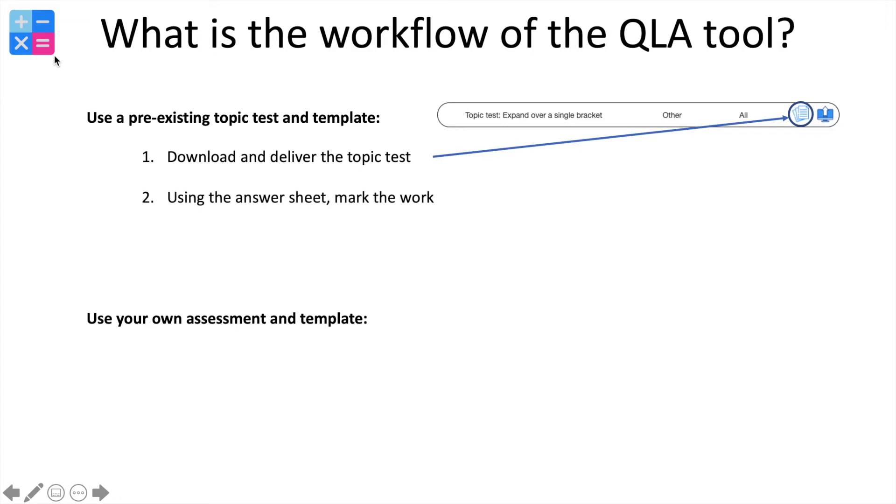
pyautogui.press('Right')
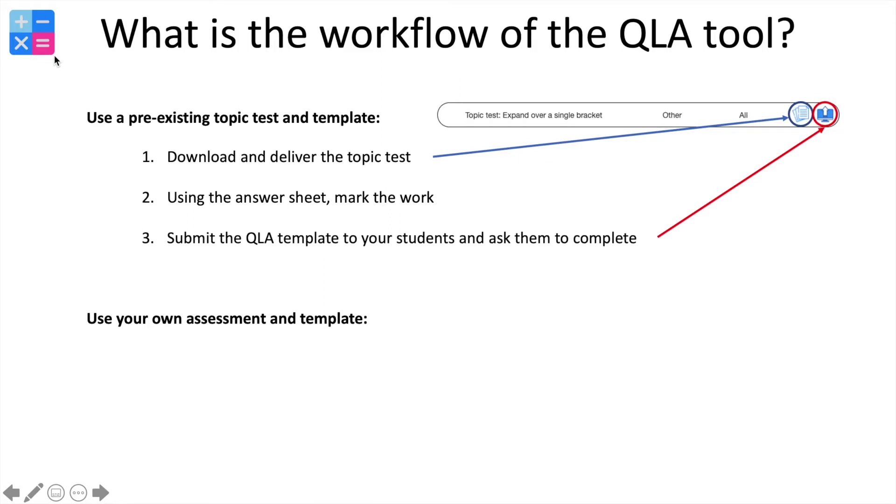
pyautogui.press('Right')
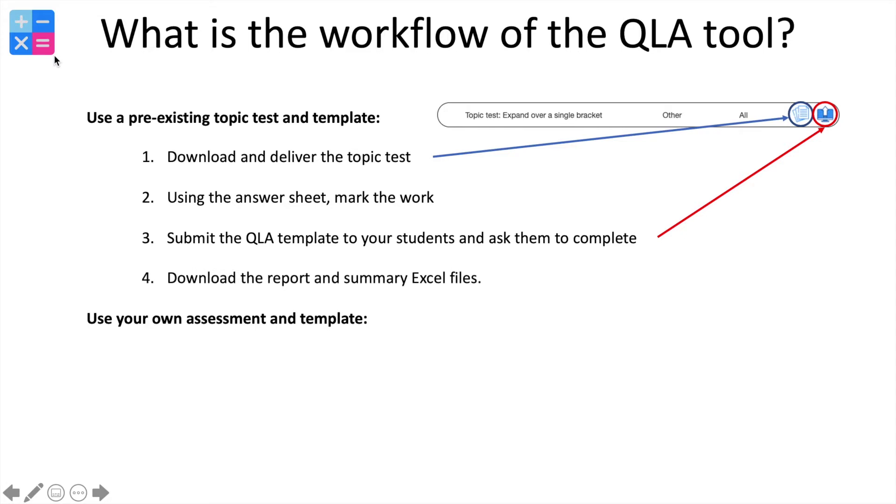
pyautogui.press('Left')
pyautogui.press('Right')
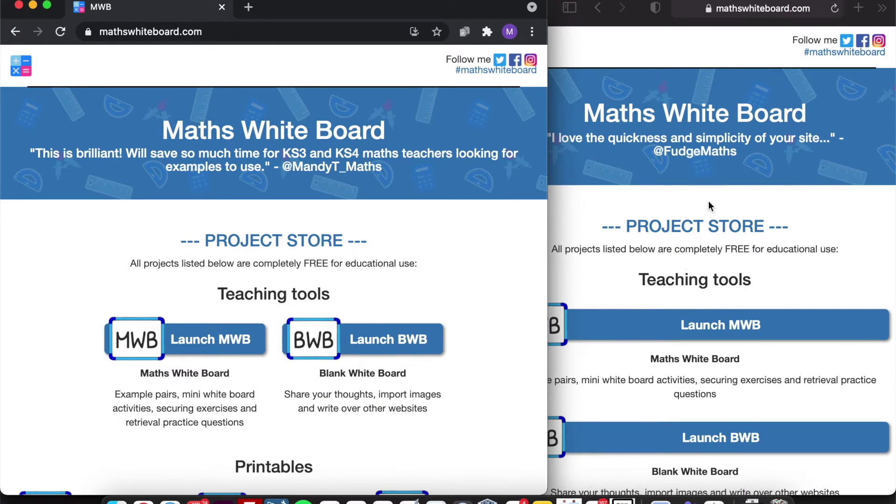
# - Launch the QLA board from Class interaction tools and look over the new room's home page
pyautogui.scroll(-3, 310, 221)
pyautogui.scroll(-15, 310, 219)
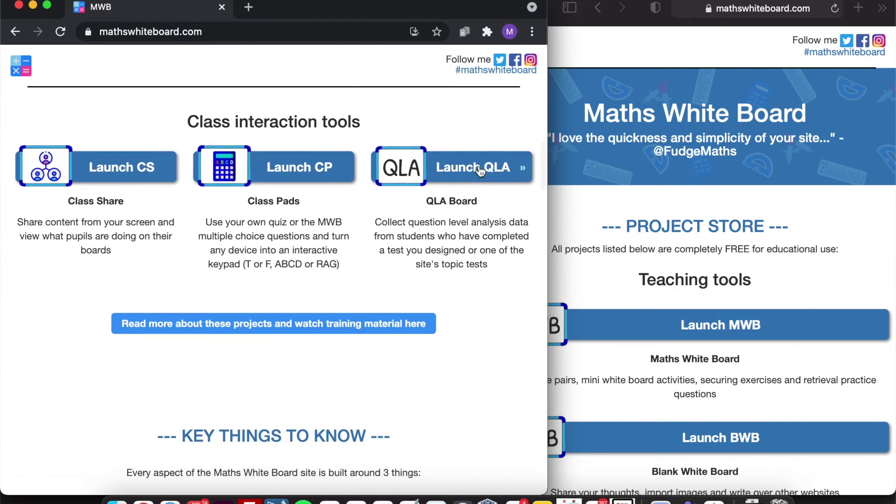
pyautogui.click(481, 169)
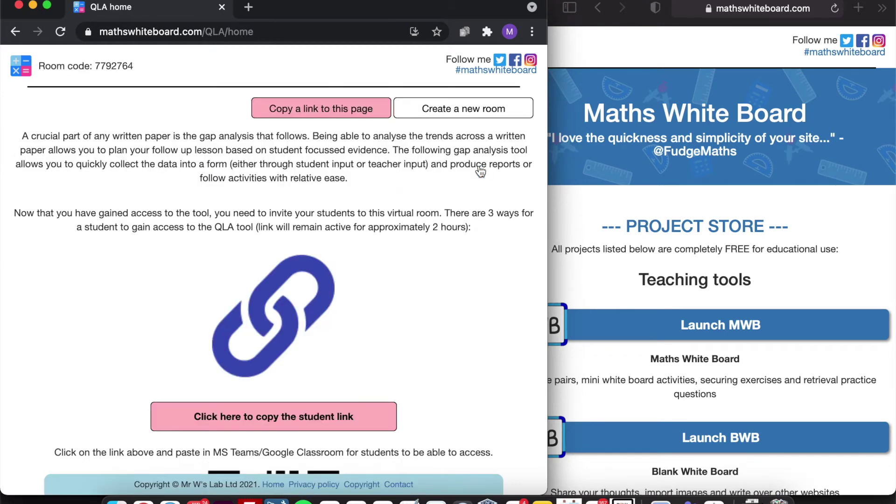
pyautogui.scroll(-3, 373, 272)
pyautogui.scroll(-2, 374, 270)
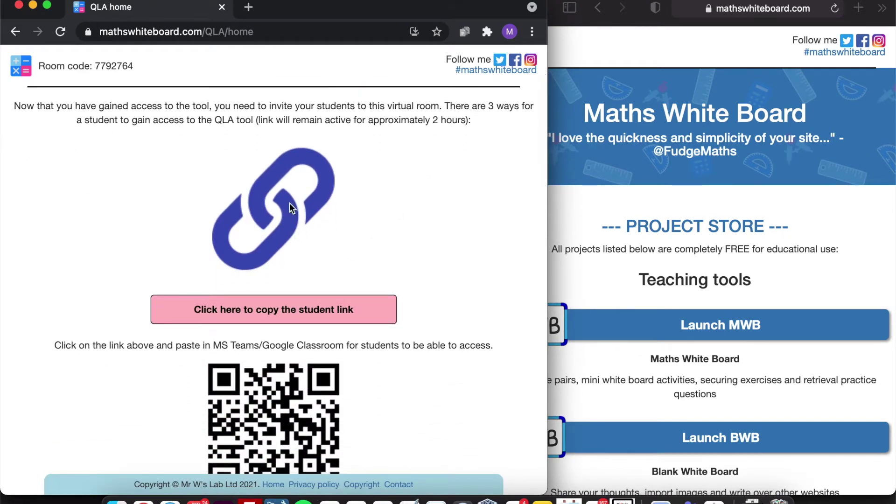
pyautogui.scroll(-8, 273, 212)
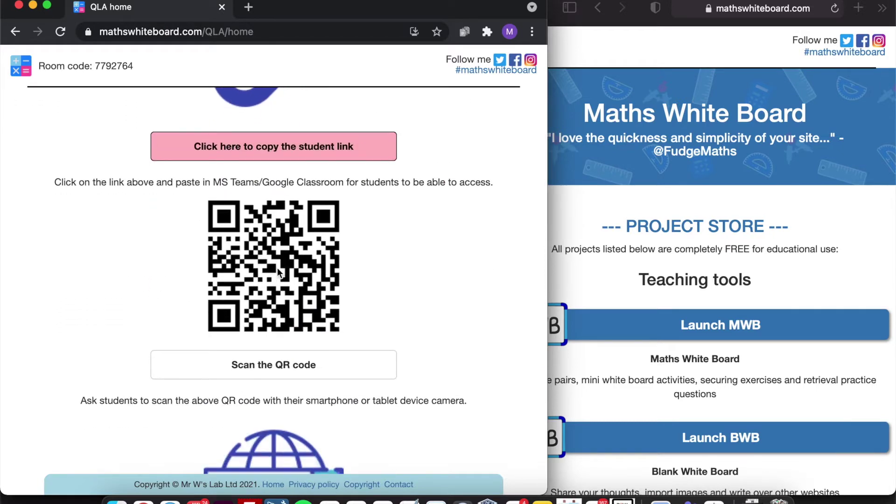
pyautogui.scroll(-10, 278, 267)
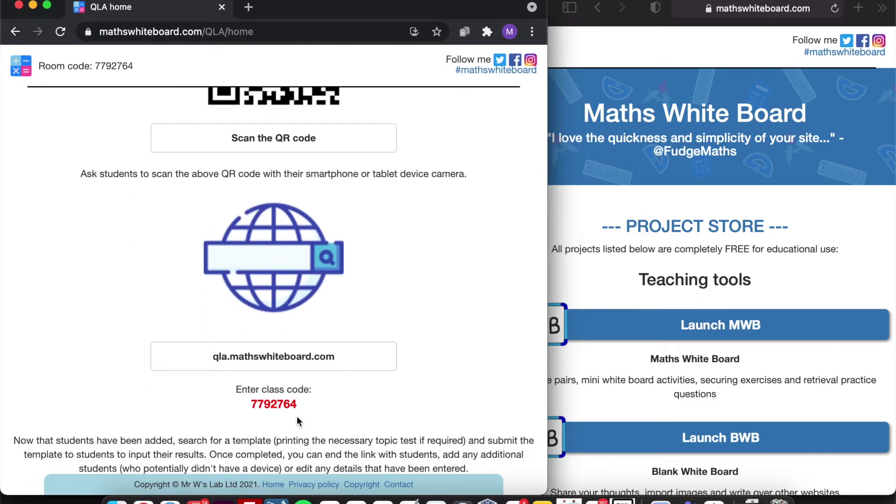
pyautogui.scroll(20, 297, 416)
# - Copy the student link and load it in the second browser window
pyautogui.click(282, 416)
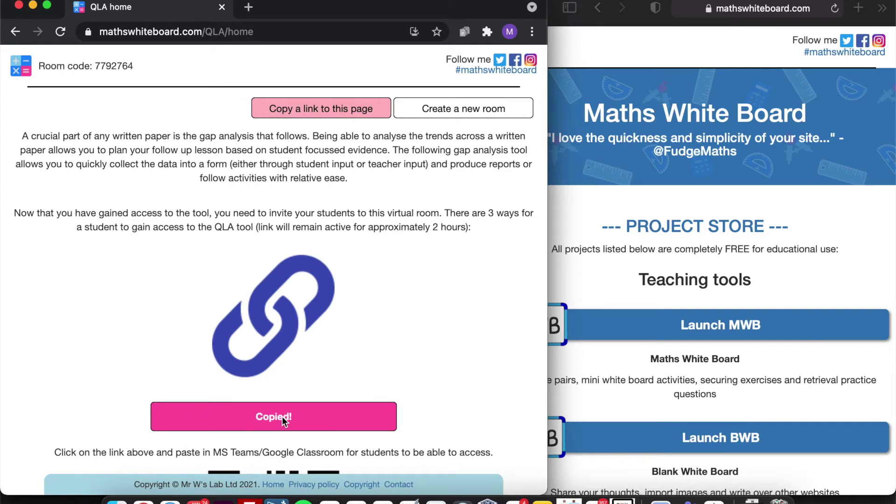
pyautogui.click(751, 9)
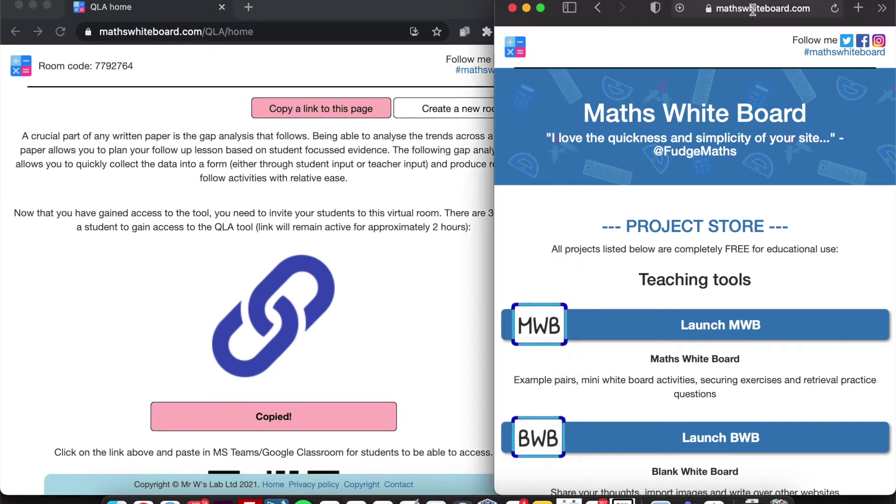
pyautogui.press('super+v')
pyautogui.press('Return')
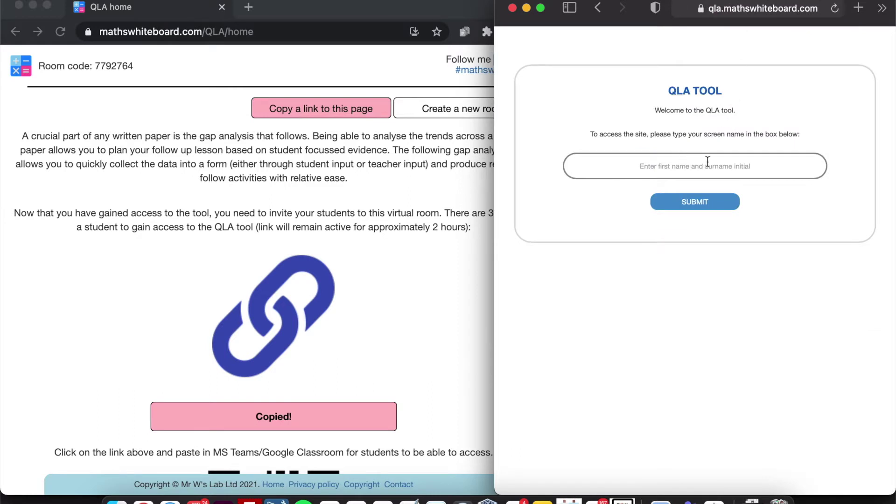
# - Join the room as a student by submitting a screen name
pyautogui.click(695, 173)
pyautogui.write('Ma')
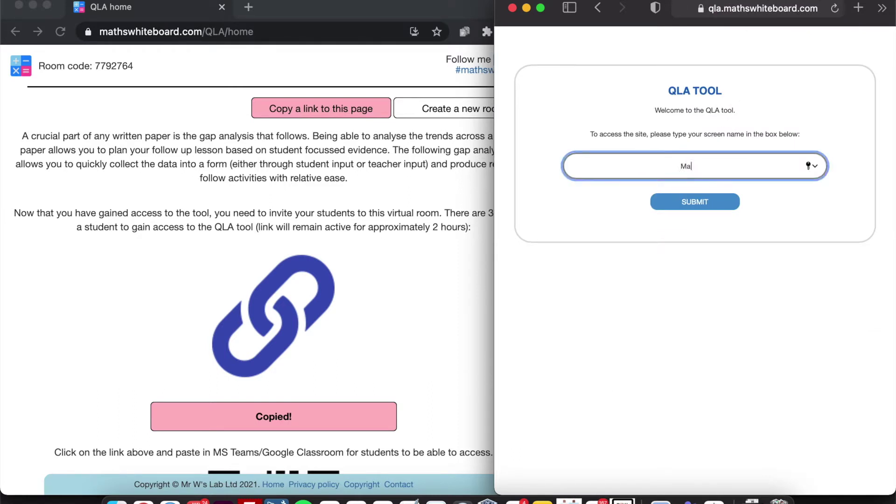
pyautogui.write('tt W')
pyautogui.click(696, 204)
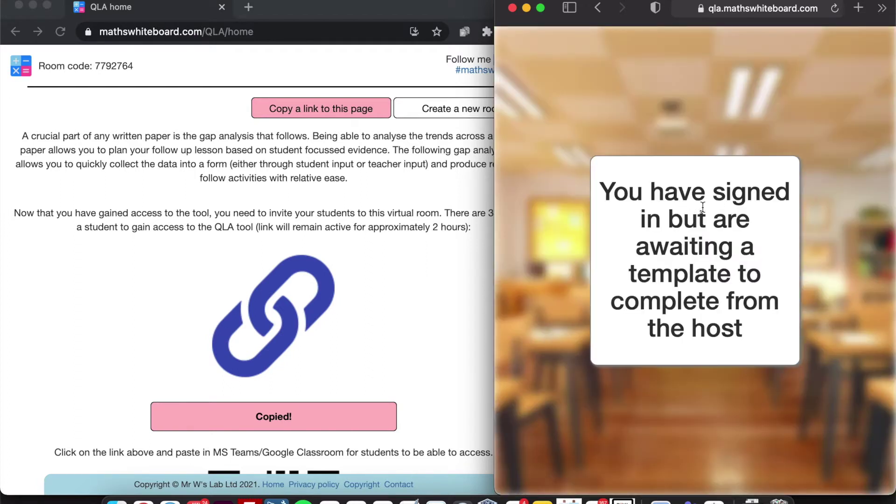
pyautogui.click(391, 228)
# - Search the template list for 'expand' to find the single-bracket and binomials tests
pyautogui.scroll(-5, 391, 229)
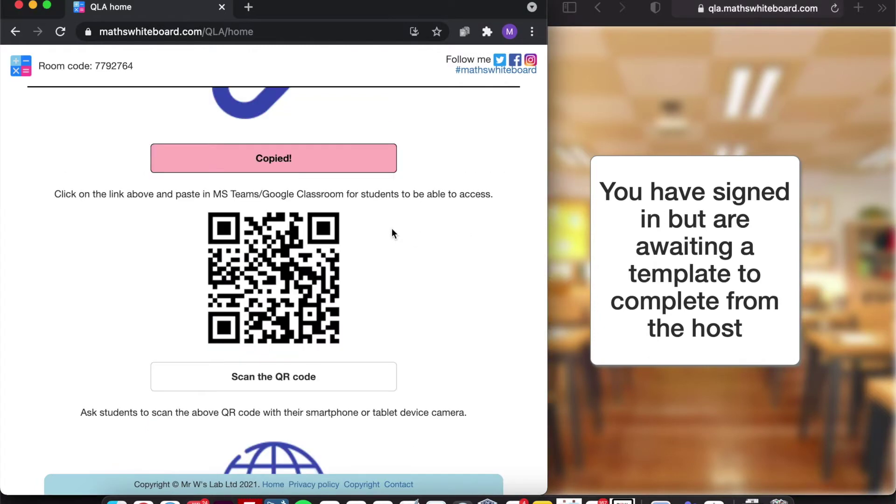
pyautogui.scroll(-8, 392, 233)
pyautogui.scroll(-6, 392, 230)
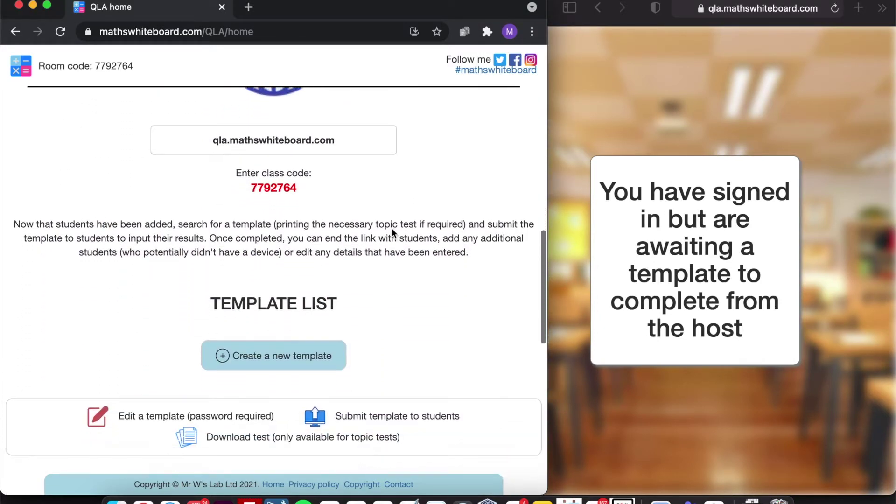
pyautogui.scroll(-1, 391, 228)
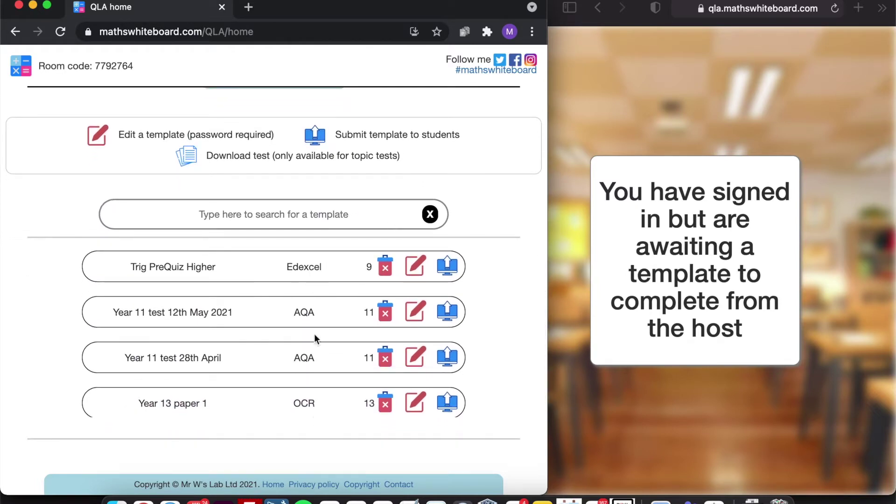
pyautogui.click(312, 202)
pyautogui.write('ex')
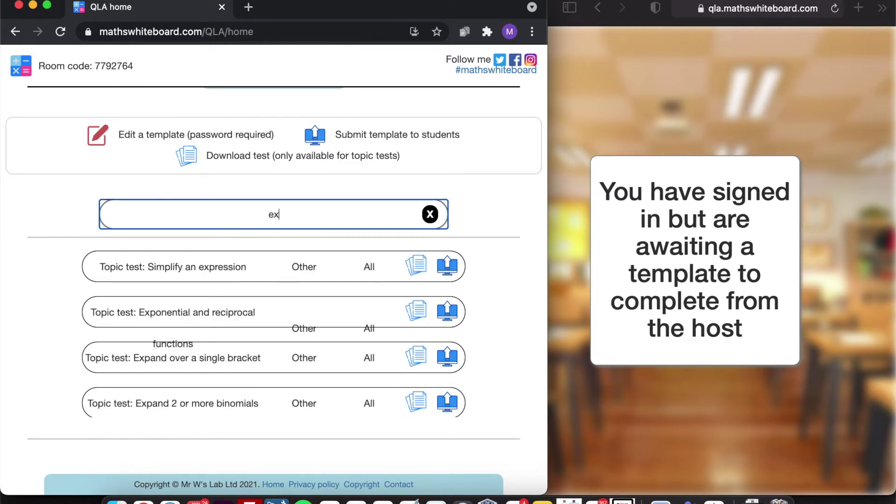
pyautogui.write('pand')
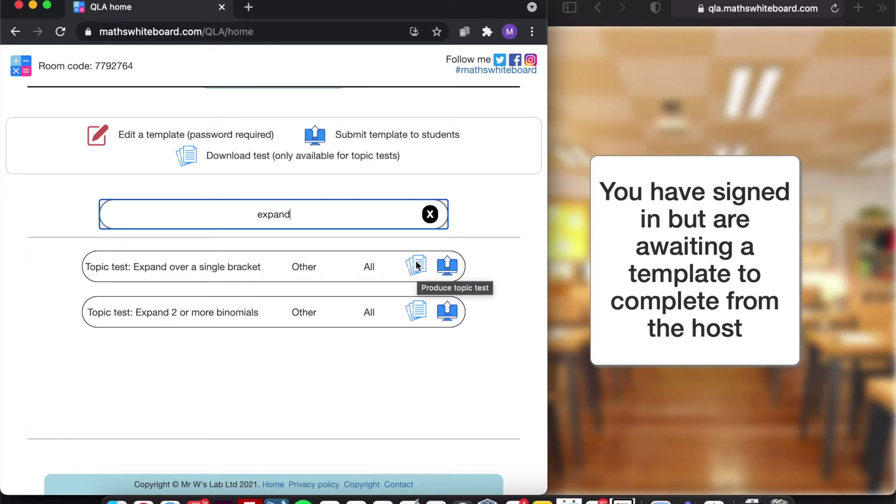
# - Submit the Expand over a single bracket template to the student room
pyautogui.click(447, 266)
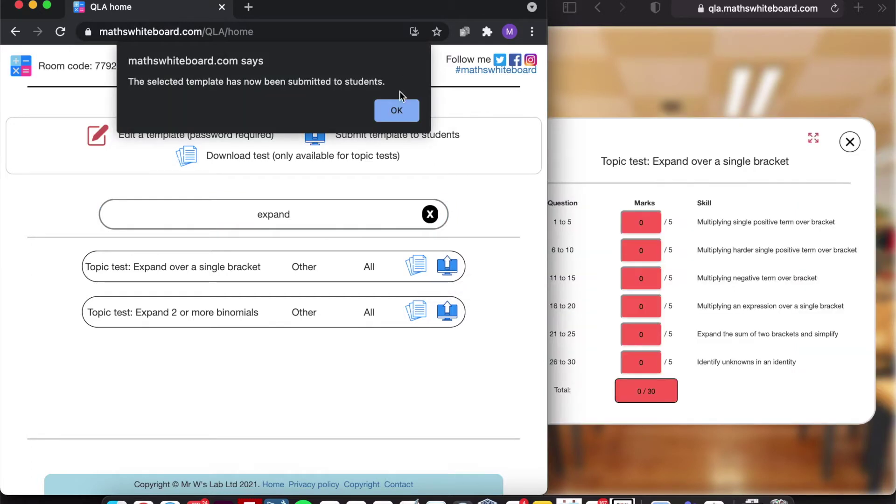
pyautogui.click(398, 110)
pyautogui.click(664, 125)
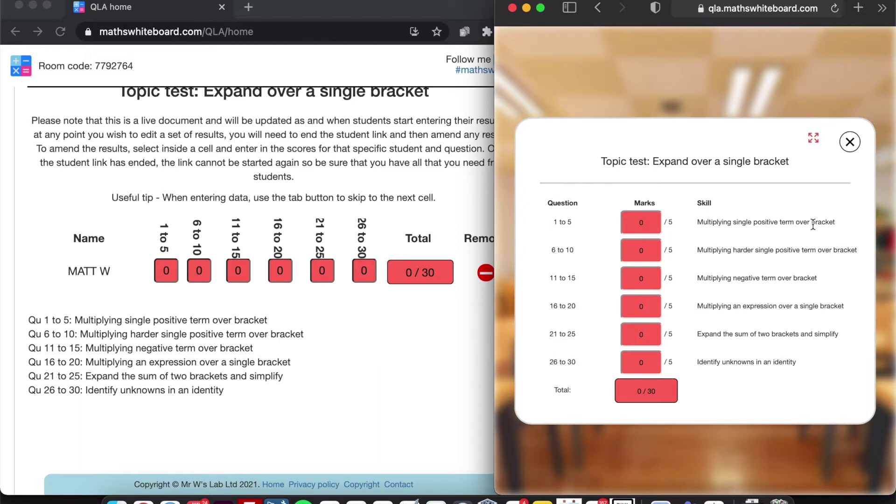
# - In the student's form, enter 4 for questions 1–5 and 5 for questions 6–10
pyautogui.click(642, 222)
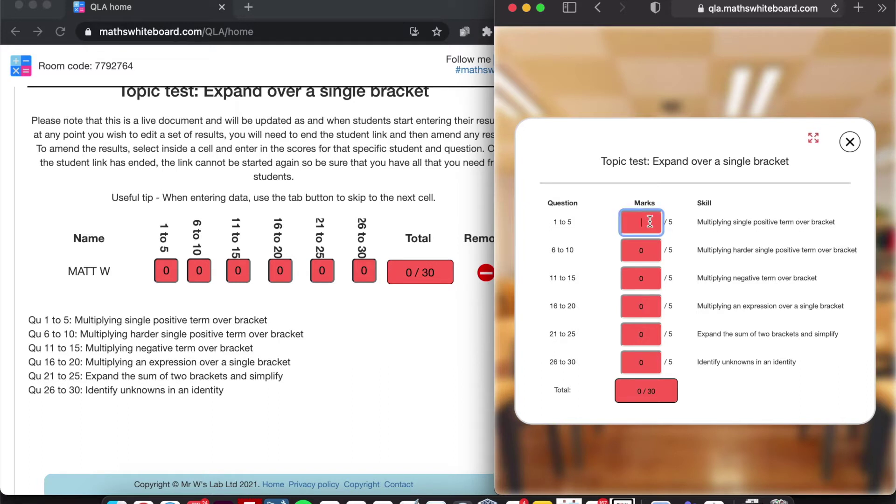
pyautogui.write('4')
pyautogui.press('Tab')
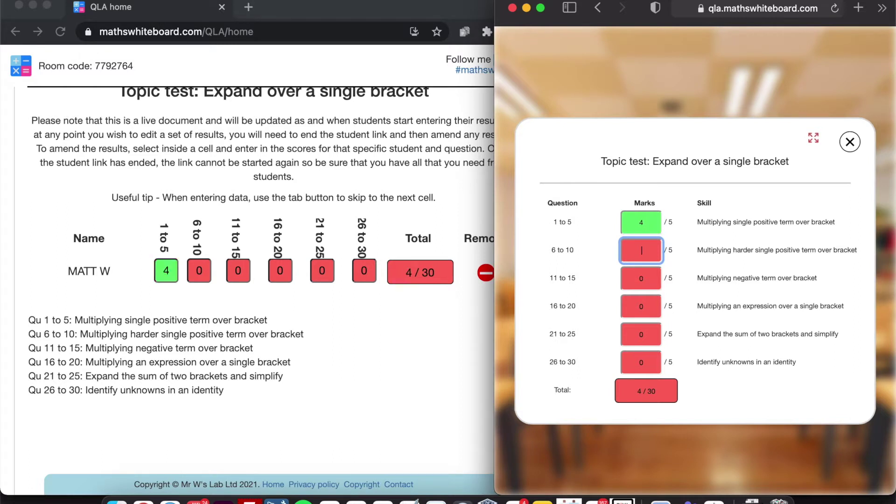
pyautogui.write('5')
pyautogui.click(685, 227)
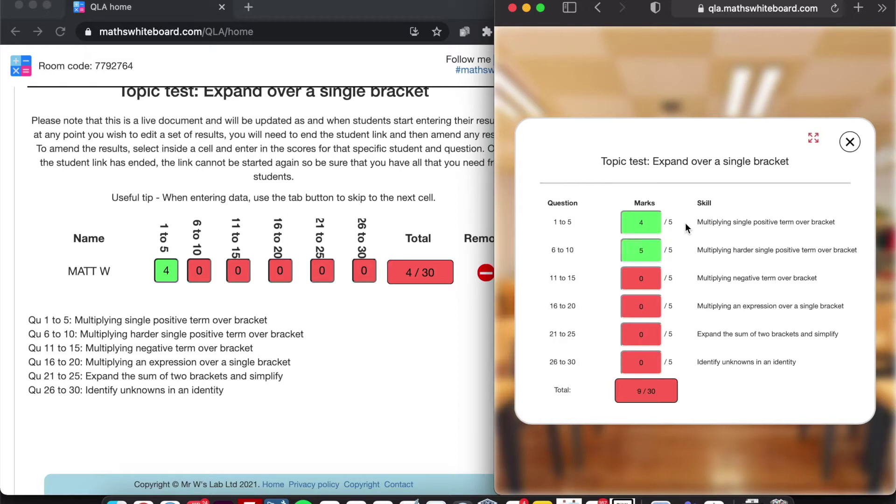
# - Enter 3 for questions 11–15, replacing a 6, then 1 and 1, totalling 14/30
pyautogui.click(649, 289)
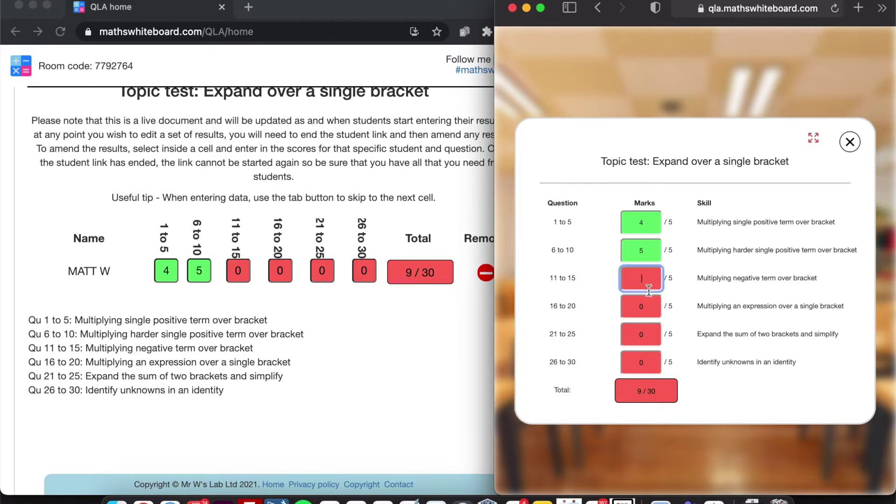
pyautogui.write('6')
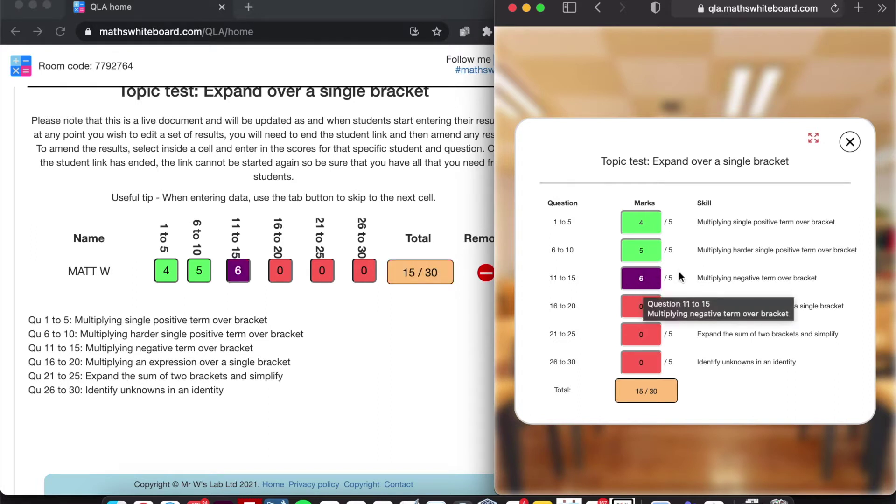
pyautogui.click(652, 280)
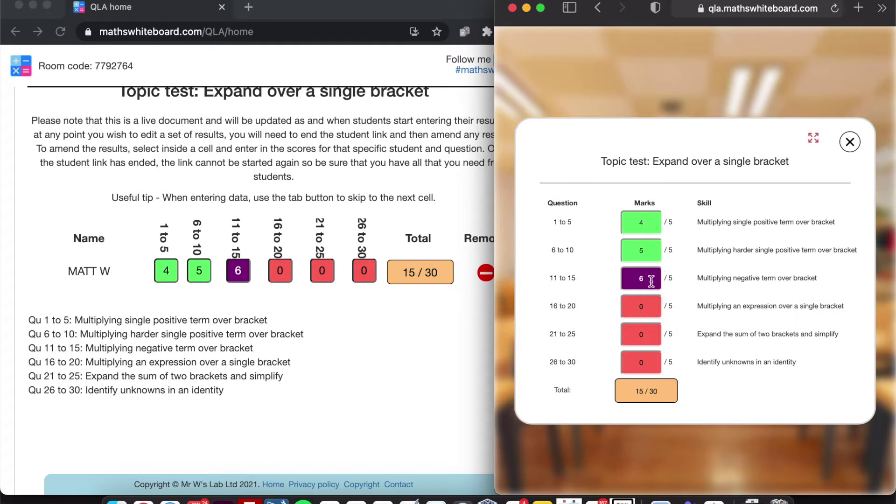
pyautogui.press('BackSpace')
pyautogui.write('3')
pyautogui.press('Tab')
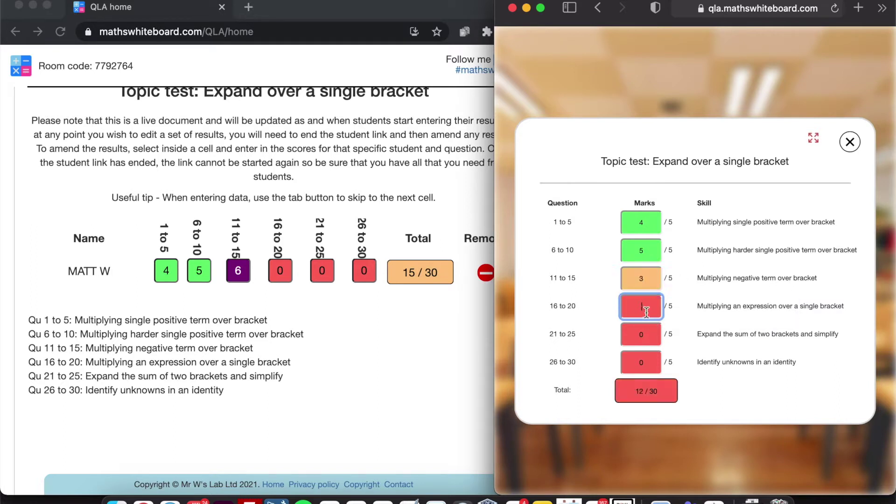
pyautogui.write('1')
pyautogui.press('Tab')
pyautogui.write('1')
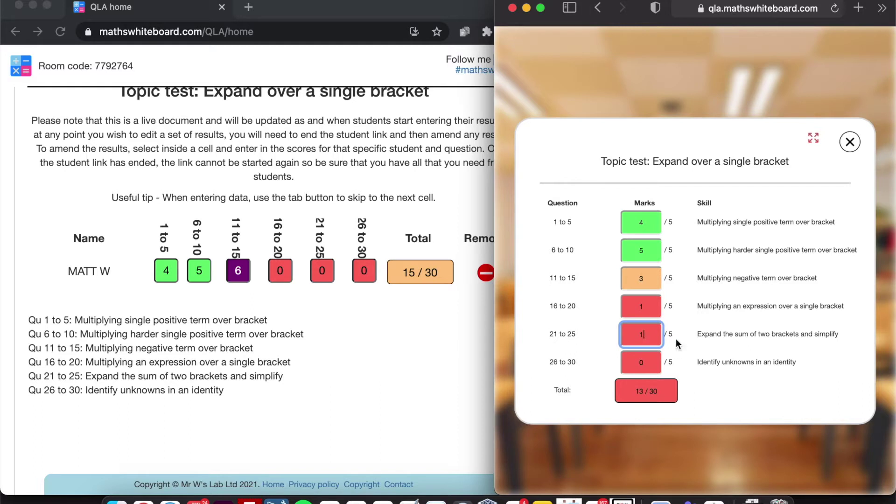
pyautogui.click(735, 366)
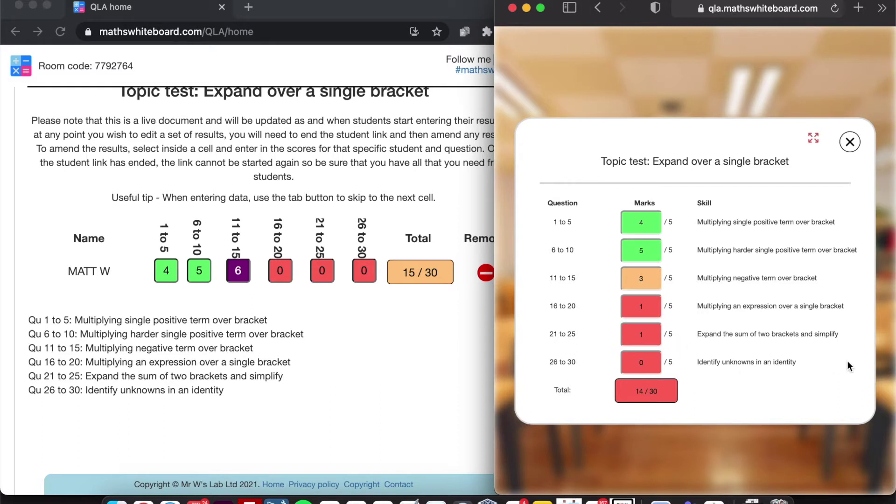
pyautogui.click(415, 366)
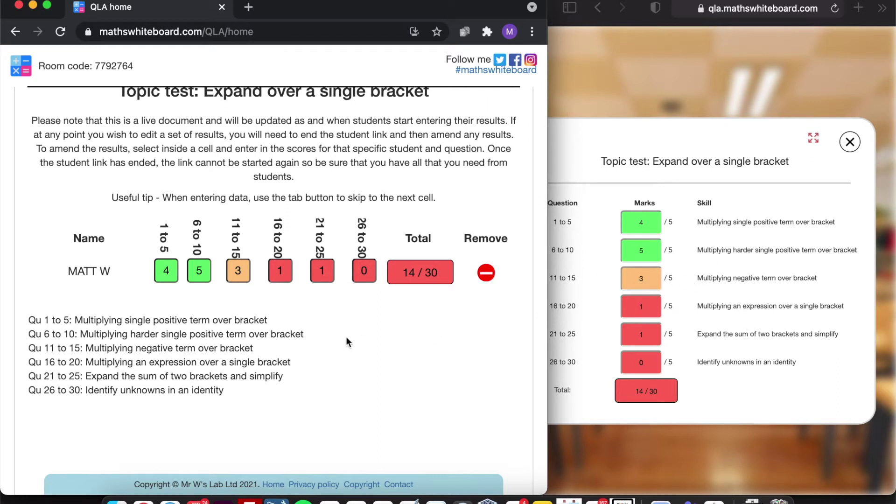
# - End the student link for the Expand over a single bracket test
pyautogui.scroll(3, 346, 336)
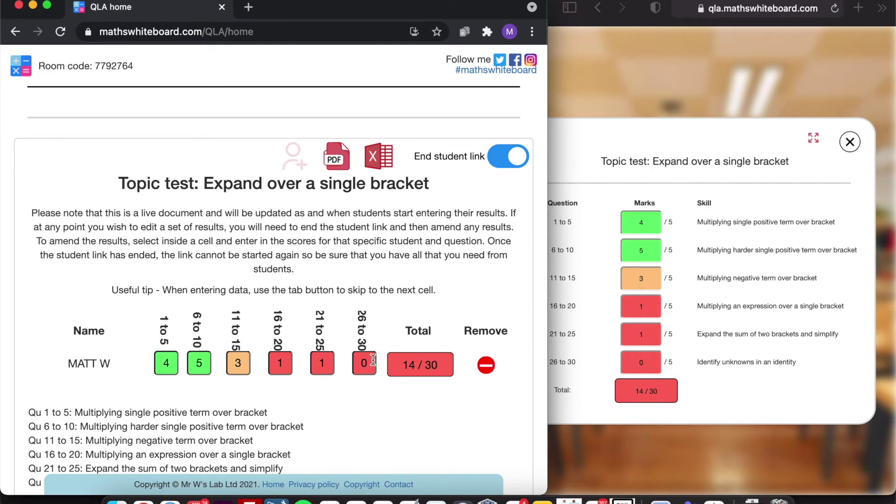
pyautogui.click(509, 164)
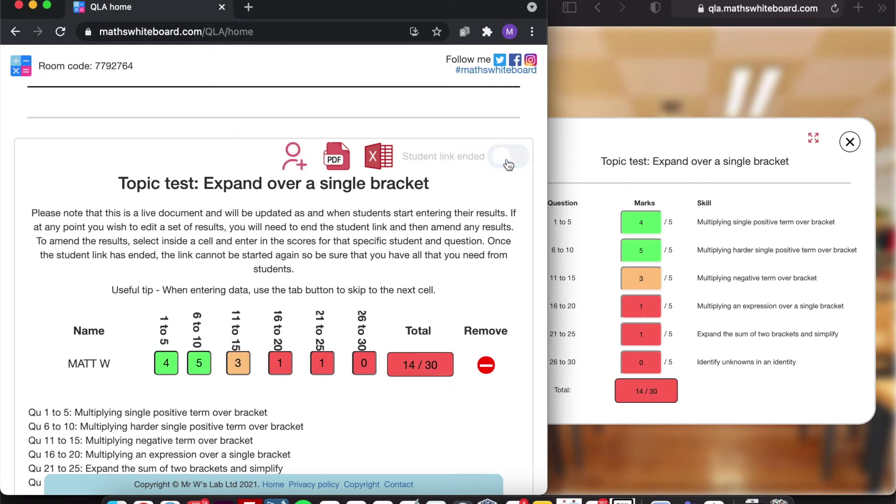
# - Add a new pupil row and enter the pupil's name
pyautogui.click(294, 163)
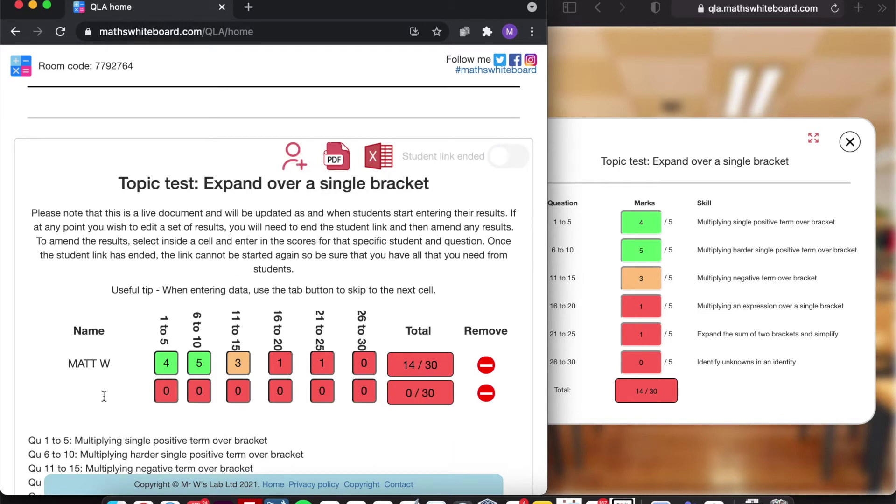
pyautogui.click(95, 397)
pyautogui.write('Nat W')
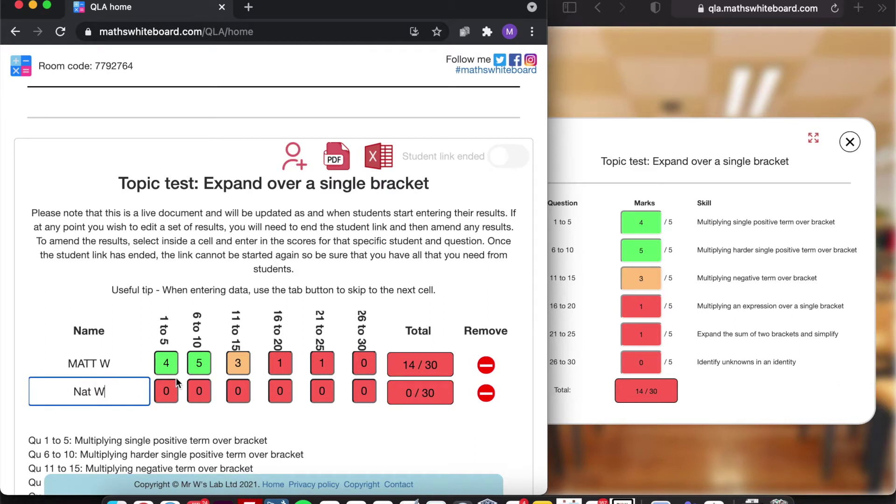
# - Enter the new pupil's marks 5, 3, 2, 1, 0 and 1, totalling 12/30
pyautogui.click(167, 392)
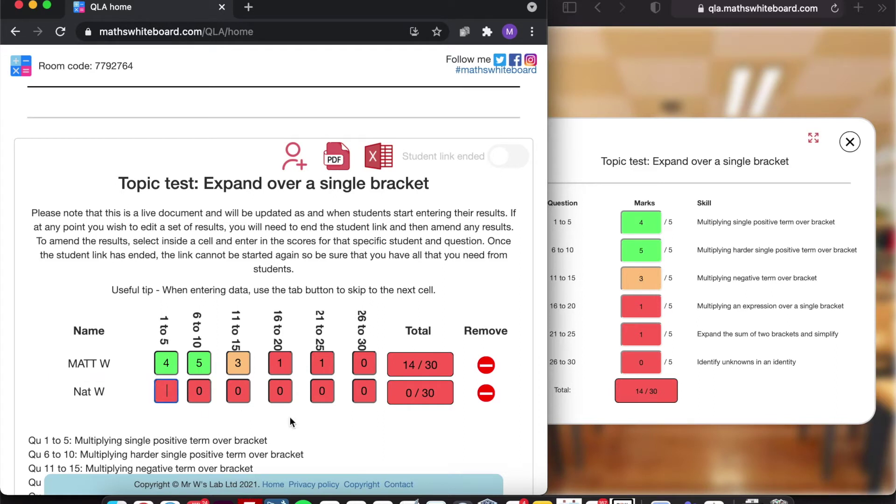
pyautogui.write('5')
pyautogui.press('Tab')
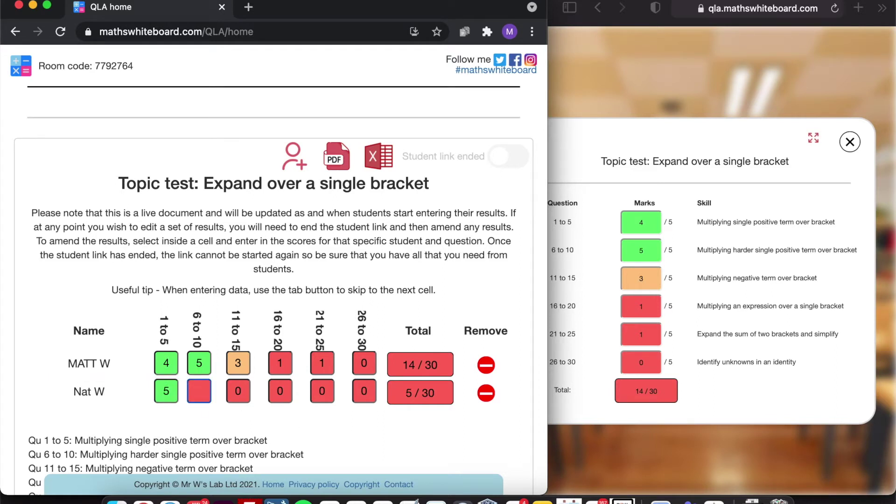
pyautogui.write('3')
pyautogui.press('Tab')
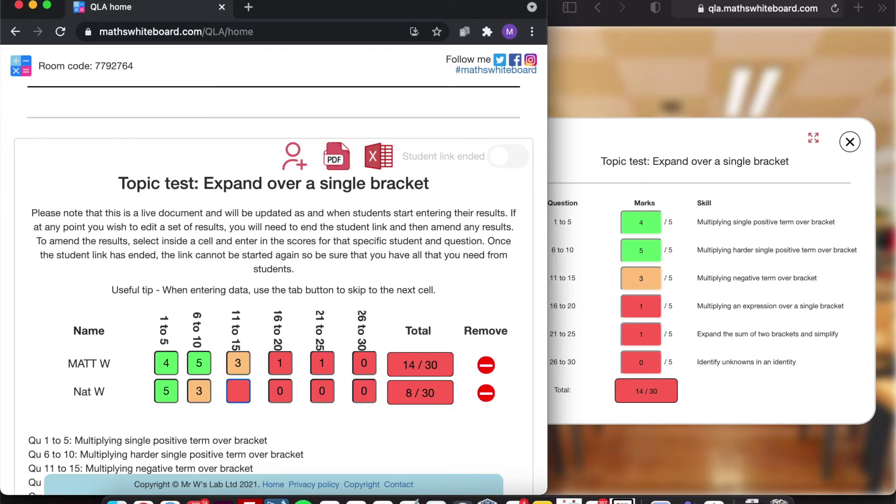
pyautogui.write('2')
pyautogui.press('Tab')
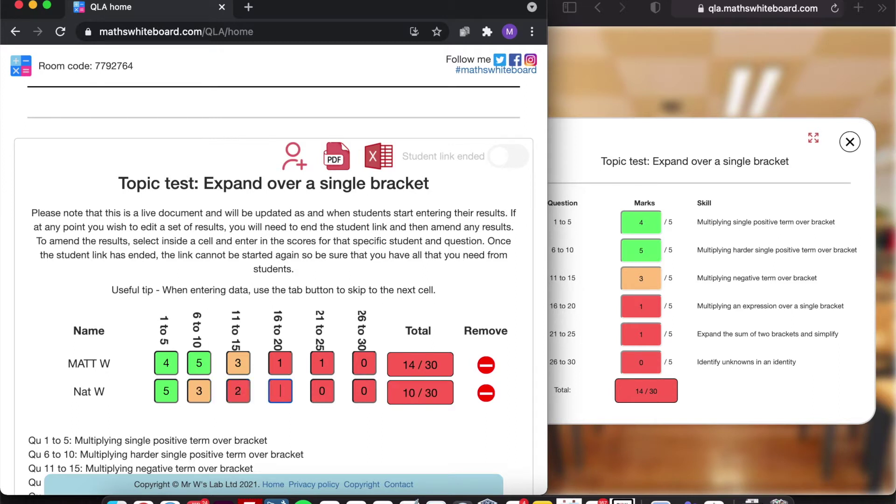
pyautogui.press('Tab')
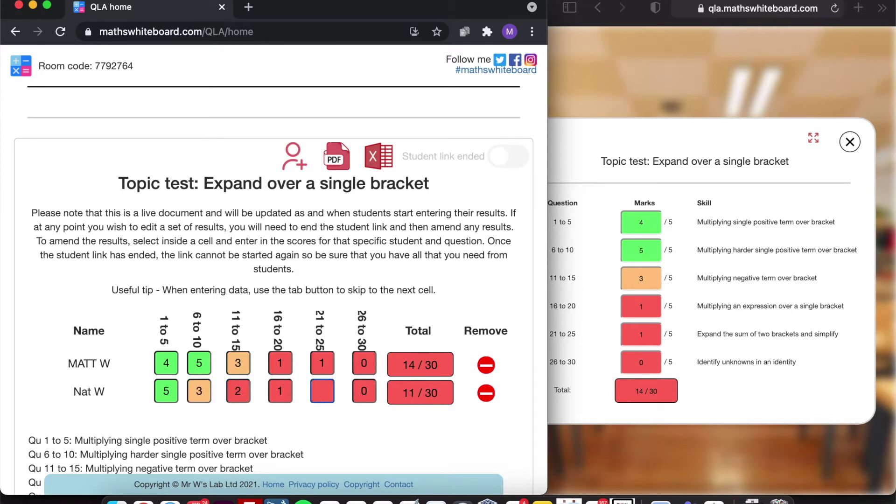
pyautogui.write('0')
pyautogui.press('Tab')
pyautogui.write('1')
pyautogui.press('Tab')
# - Generate the QLA PDF report and highlight the Multiplying negative term over bracket skill
pyautogui.click(338, 159)
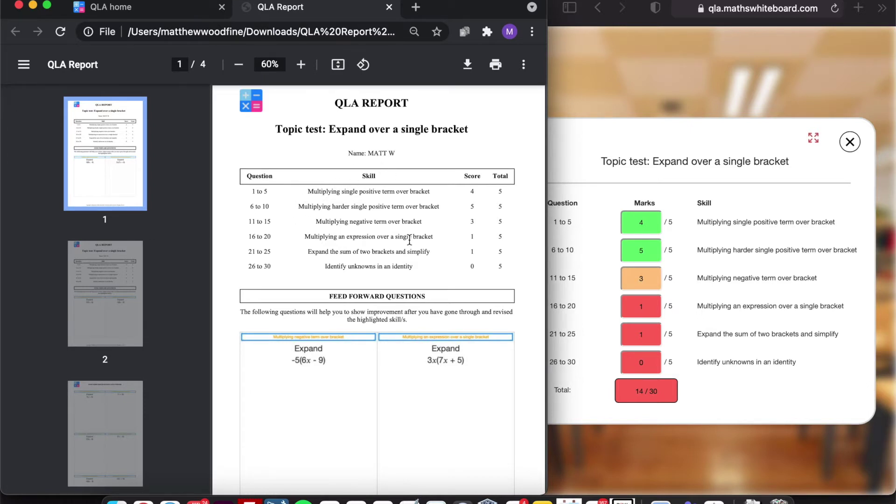
pyautogui.scroll(-1, 409, 239)
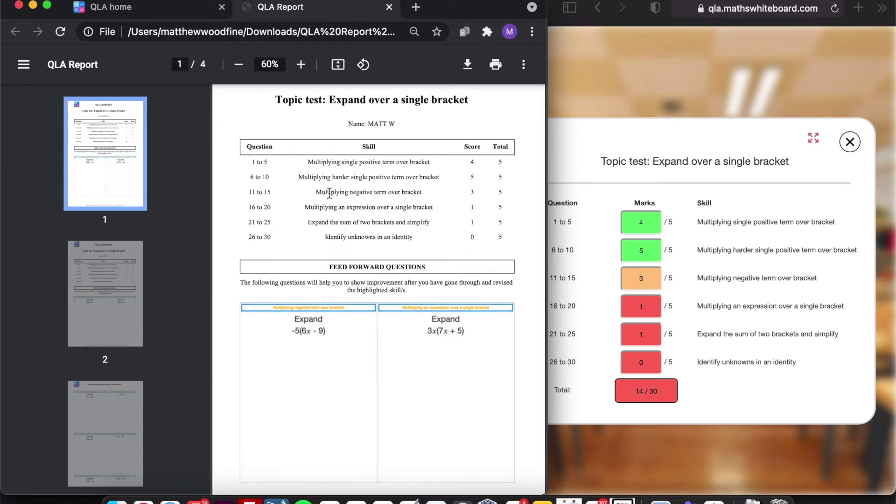
pyautogui.moveTo(316, 192); pyautogui.dragTo(427, 192)
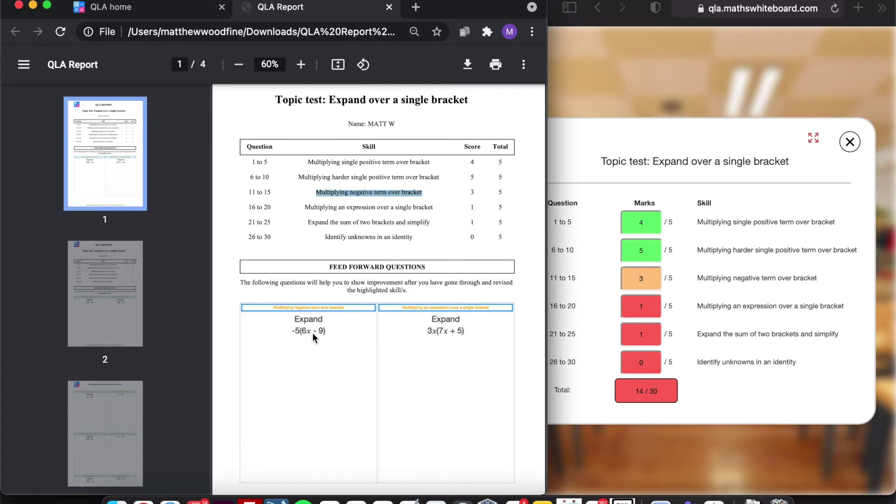
pyautogui.scroll(-10, 312, 332)
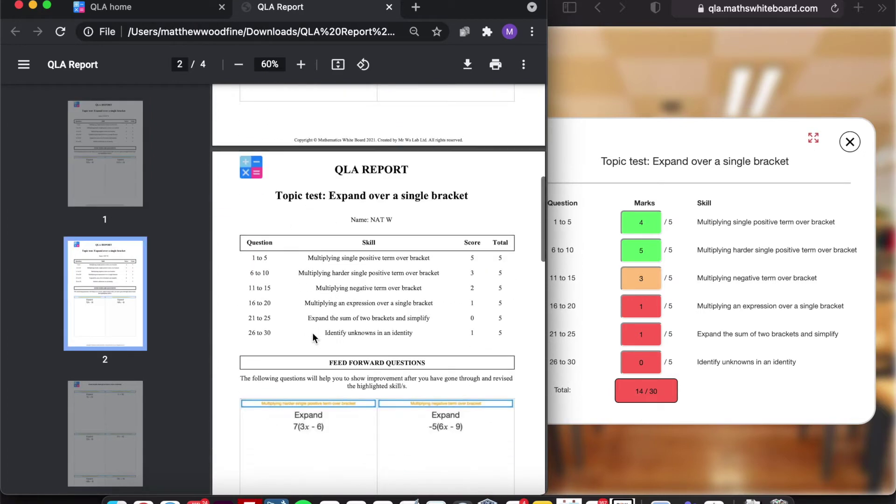
# - On page 2, highlight the Multiplying harder single positive term skill and review the feed-forward questions
pyautogui.scroll(-3, 313, 337)
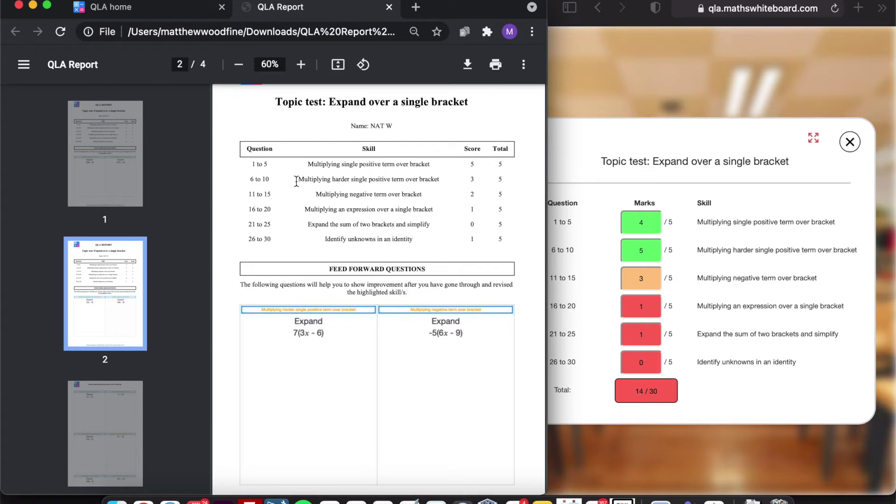
pyautogui.moveTo(298, 181); pyautogui.dragTo(449, 183)
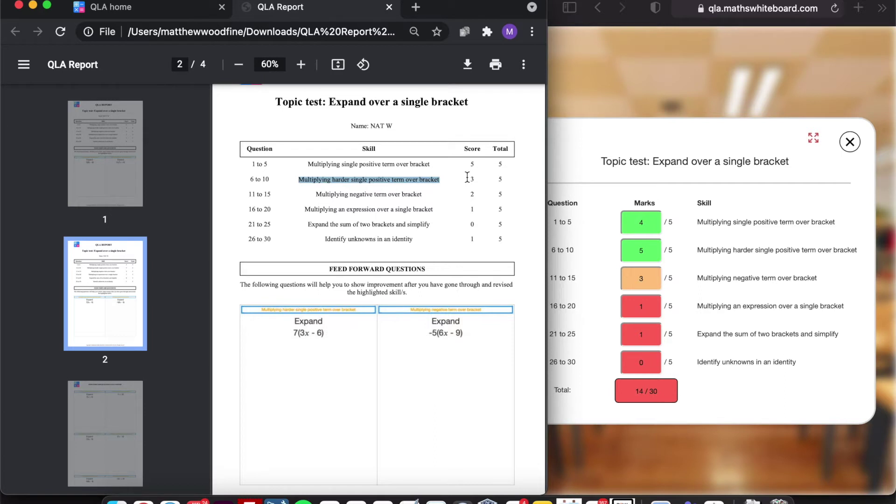
pyautogui.scroll(-1, 427, 232)
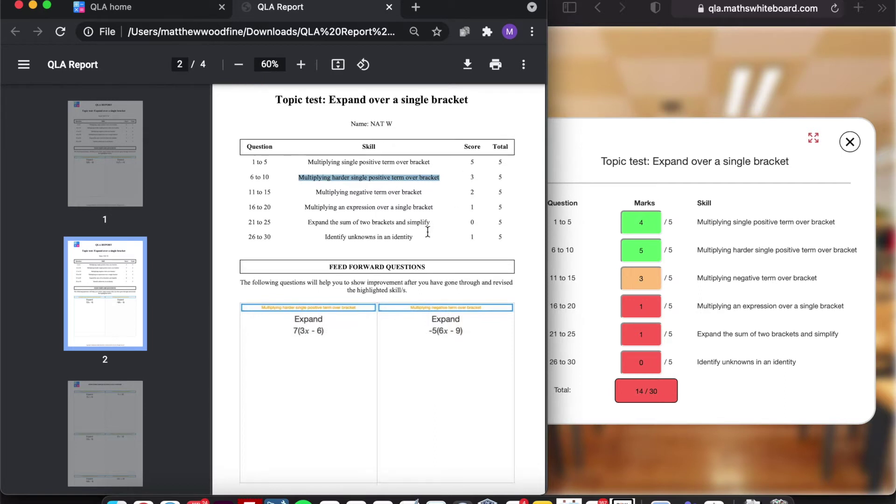
pyautogui.scroll(-1, 427, 231)
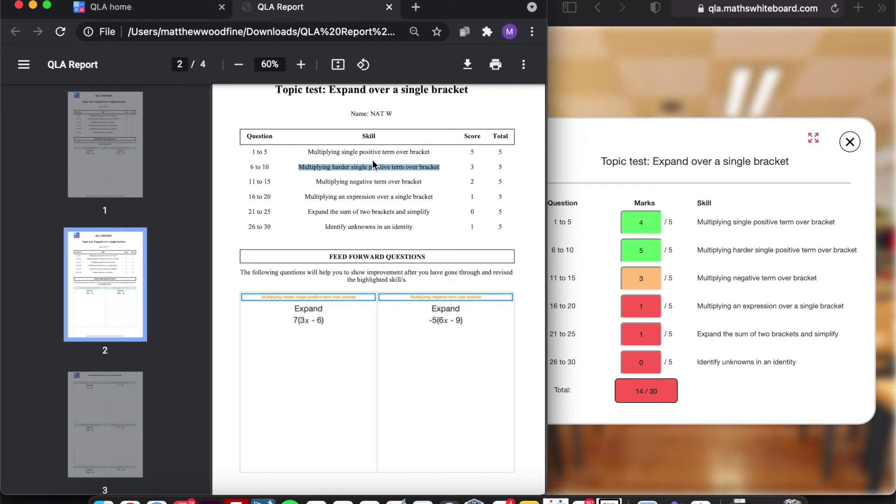
pyautogui.scroll(-1, 372, 160)
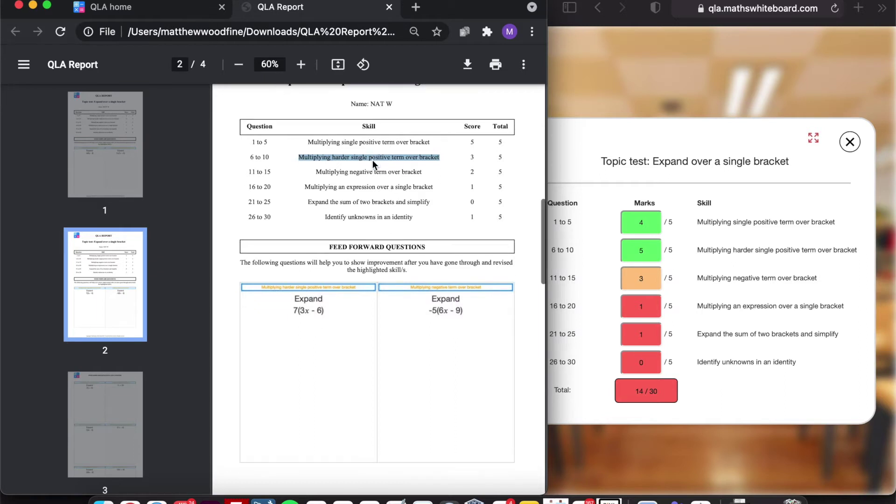
# - Review the feed-forward answers page, then return to the QLA home tab
pyautogui.scroll(-10, 372, 161)
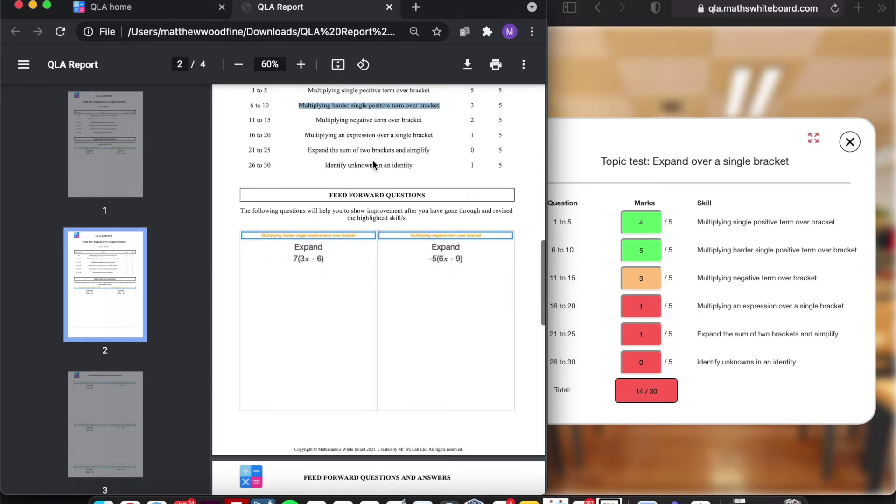
pyautogui.scroll(-1, 372, 160)
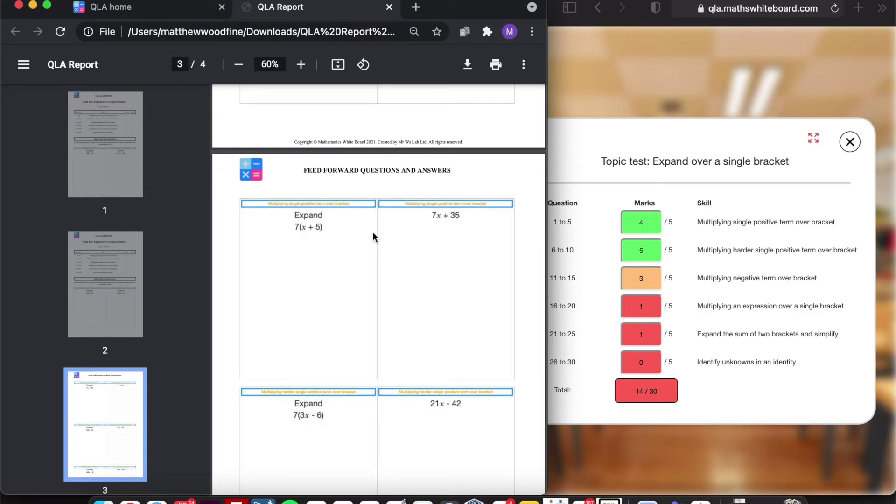
pyautogui.scroll(-3, 372, 231)
pyautogui.hotkey('ctrl', 'shift', 'Tab')
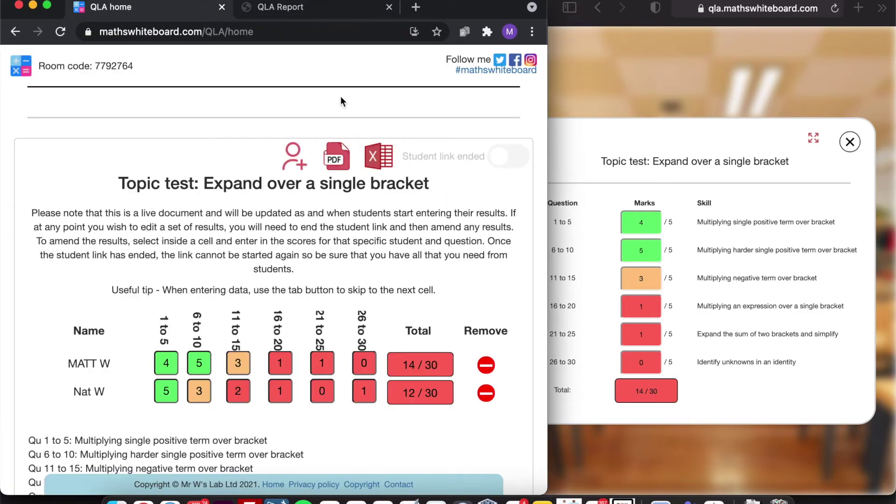
# - Open the exported QLAExport (61).xls in Excel and select the pupils' marks in D8:F9
pyautogui.click(382, 159)
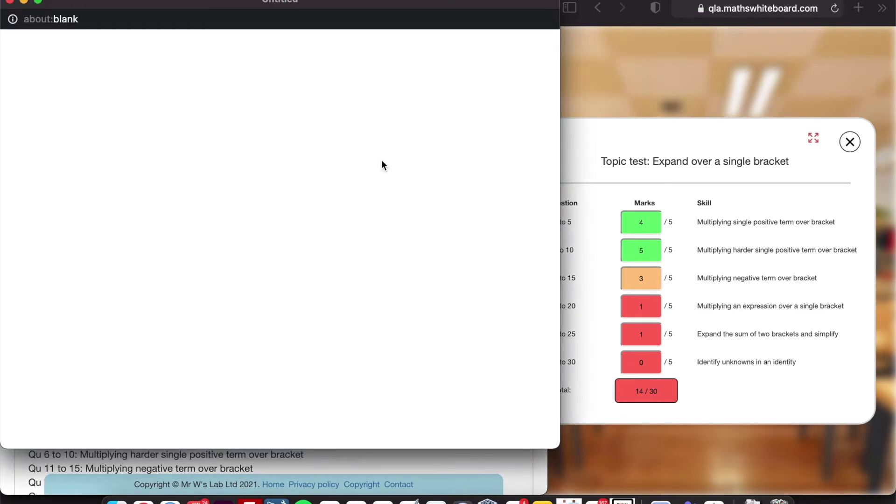
pyautogui.click(26, 434)
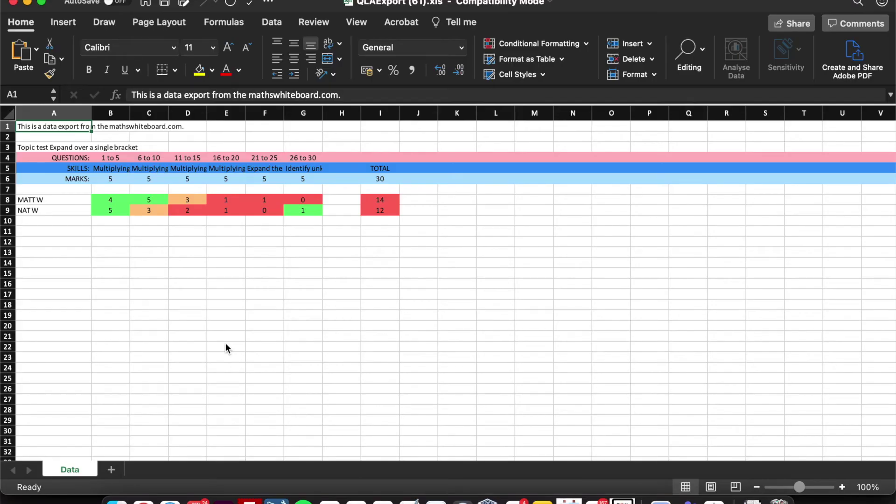
pyautogui.moveTo(189, 199); pyautogui.dragTo(292, 212)
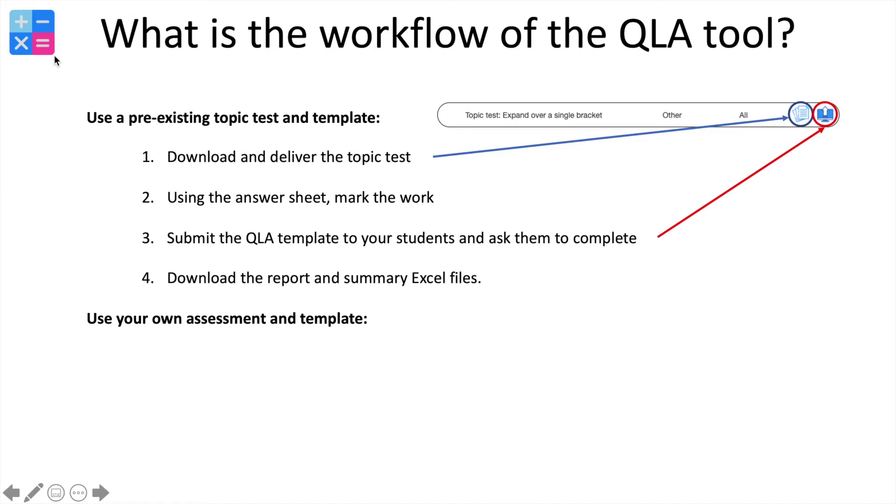
# - Reveal the three own-assessment workflow bullets one by one on the PowerPoint slide
pyautogui.press('Right')
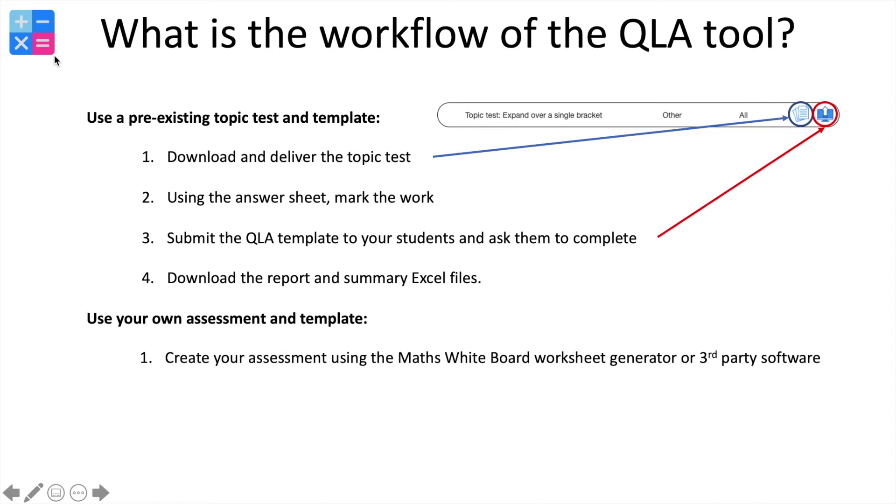
pyautogui.press('Right')
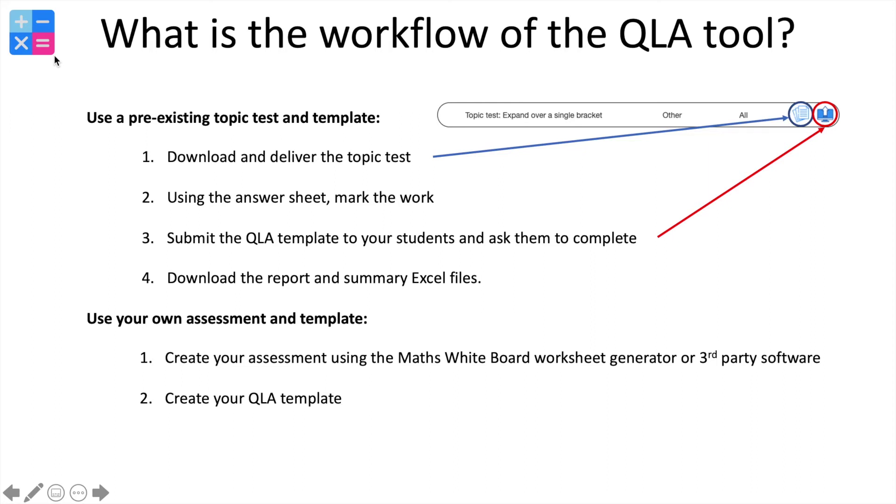
pyautogui.press('Right')
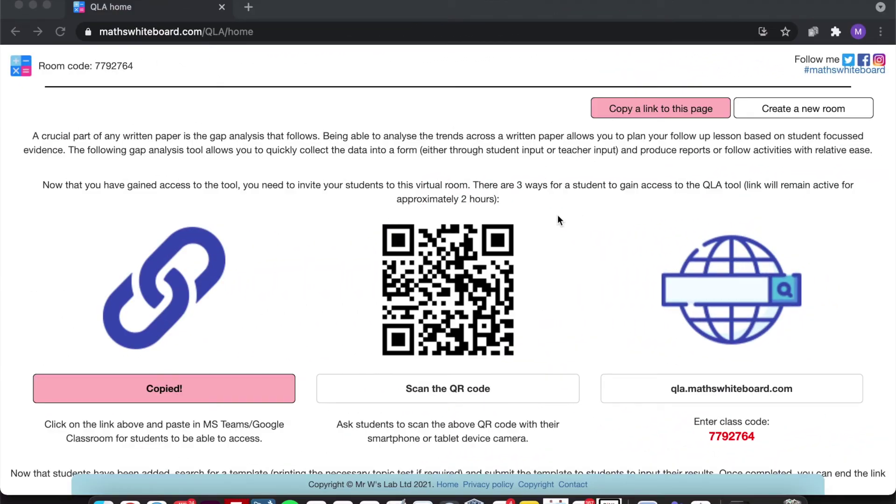
# - Start a new template titled 'Example higher test' for exam board AQA, year group 9
pyautogui.scroll(-5, 557, 220)
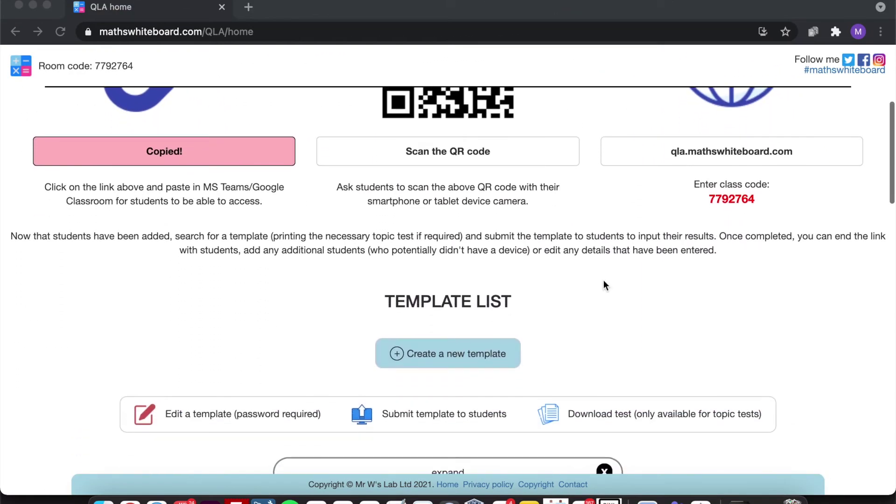
pyautogui.scroll(-4, 603, 282)
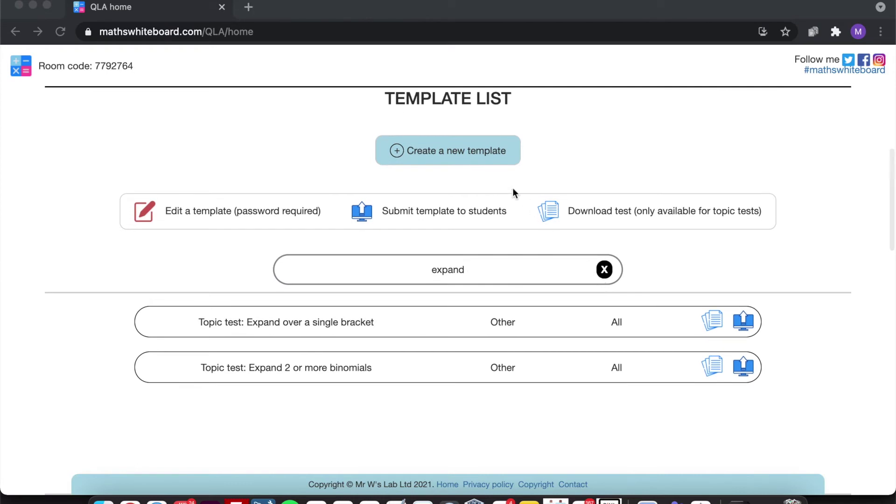
pyautogui.click(448, 152)
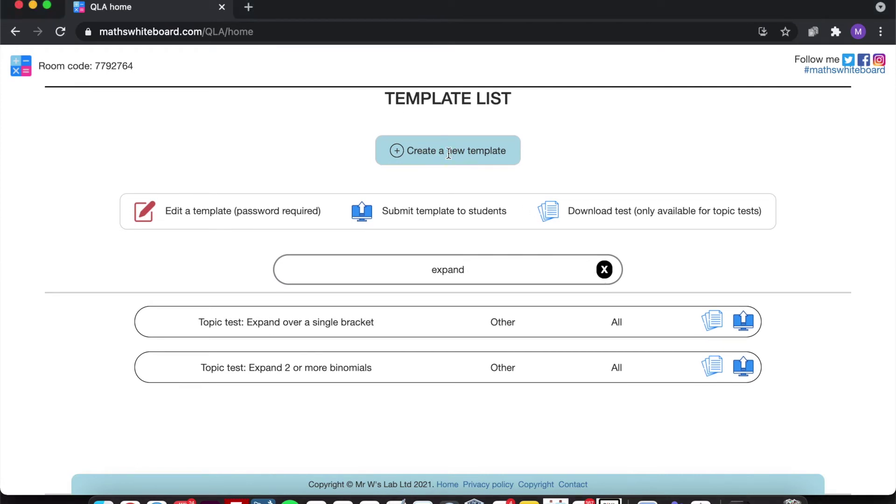
pyautogui.click(449, 151)
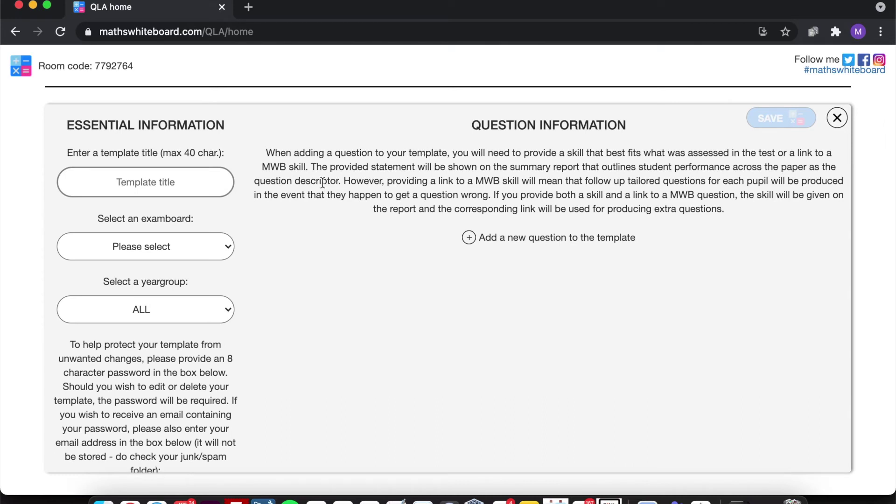
pyautogui.click(141, 183)
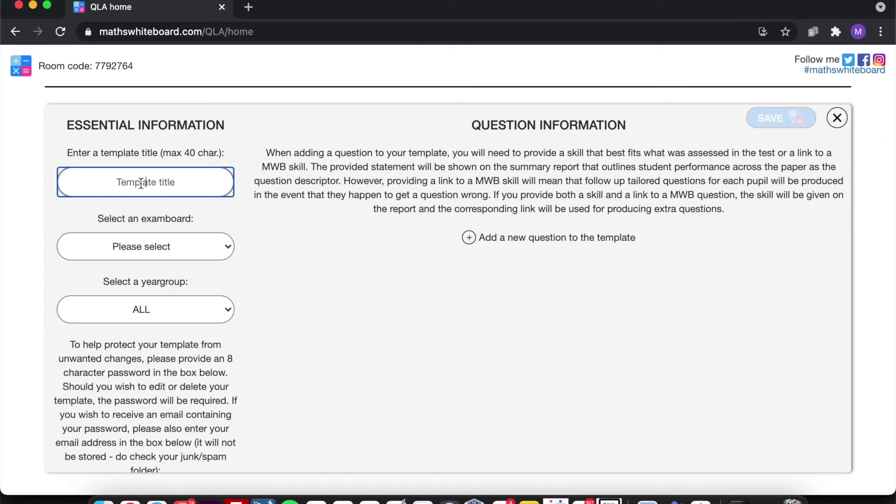
pyautogui.write('Example higher test')
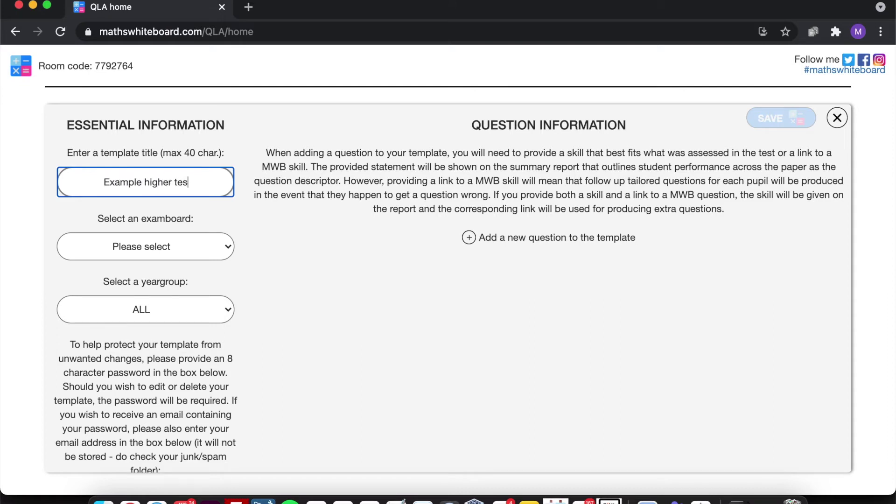
pyautogui.click(140, 245)
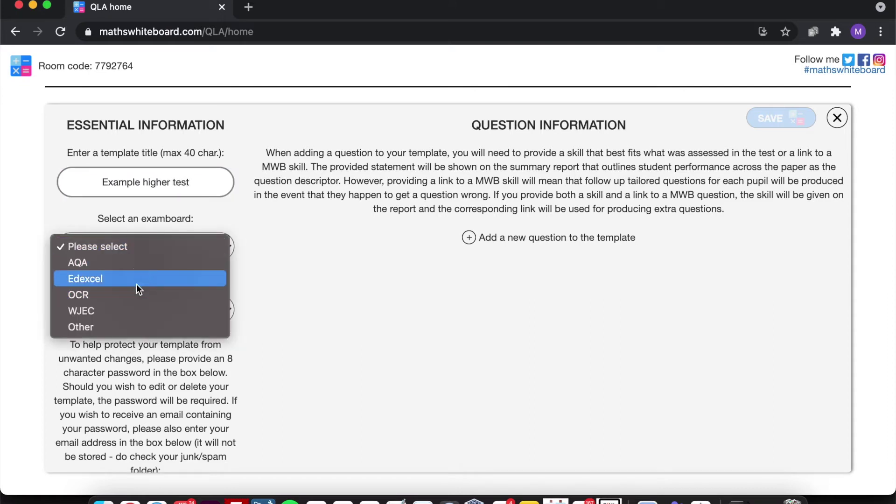
pyautogui.click(133, 264)
pyautogui.click(156, 306)
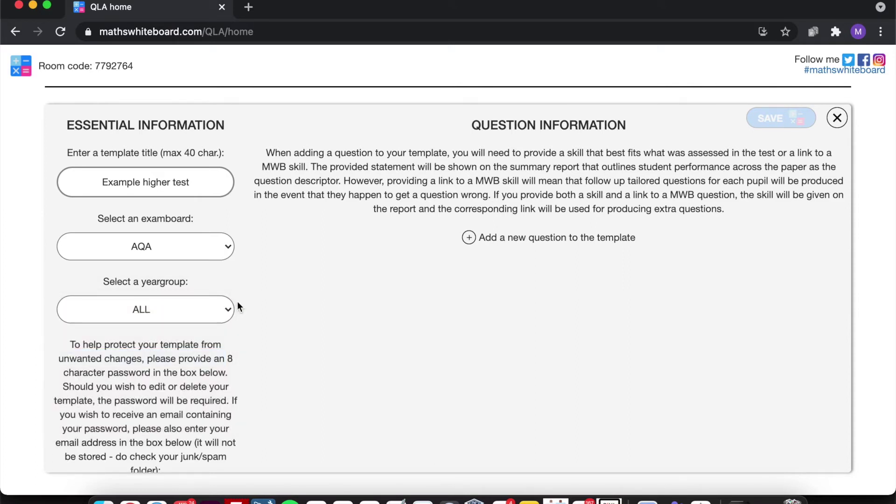
pyautogui.click(232, 309)
# - Enter the template password and the contact e-mail address
pyautogui.scroll(-4, 237, 305)
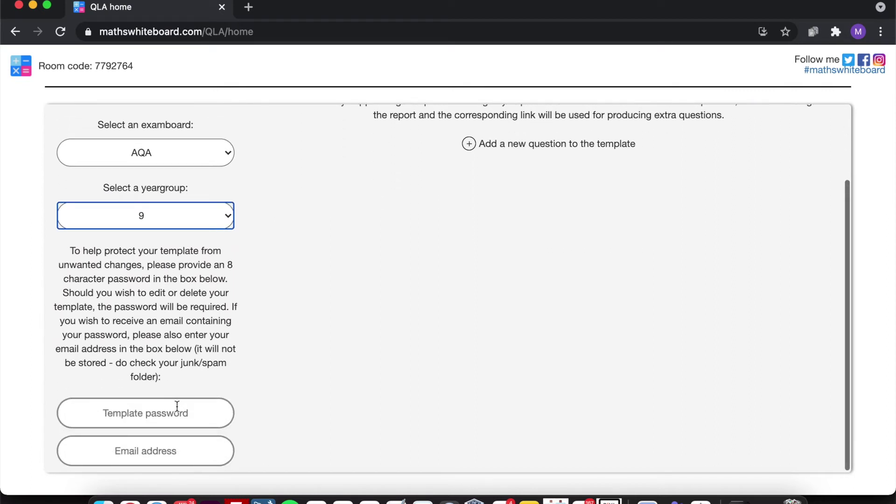
pyautogui.click(171, 414)
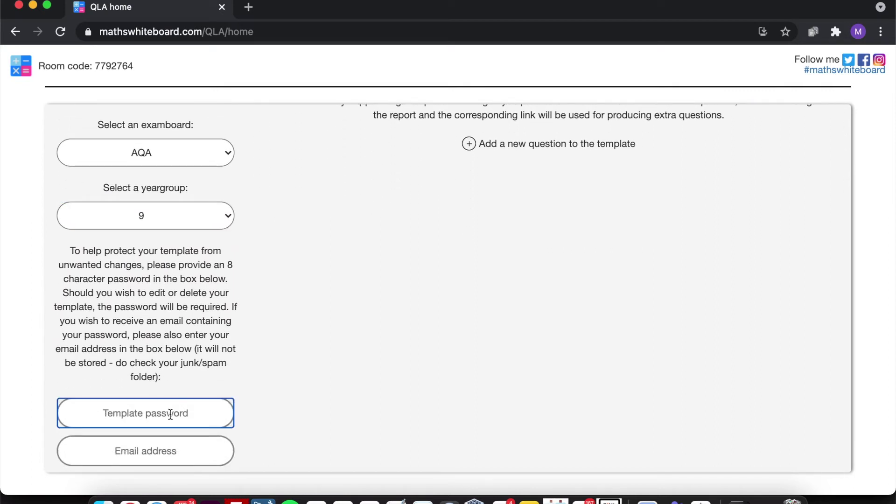
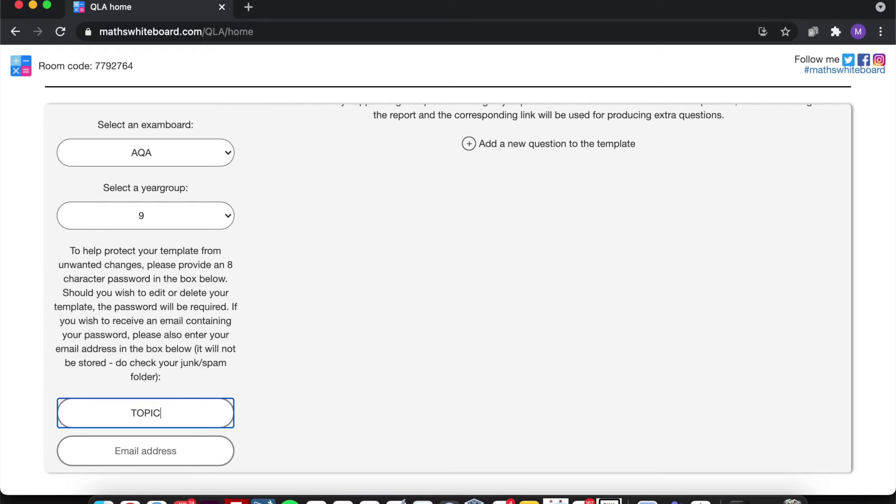
pyautogui.click(204, 457)
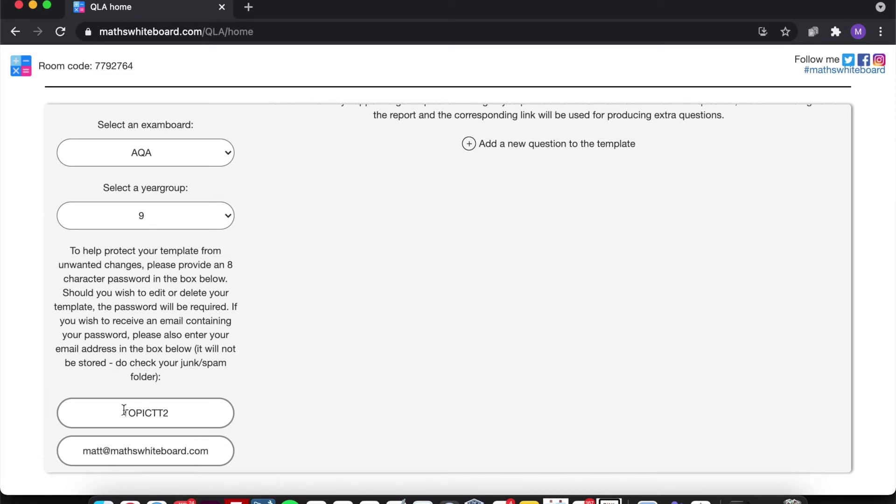
pyautogui.moveTo(122, 410); pyautogui.dragTo(176, 409)
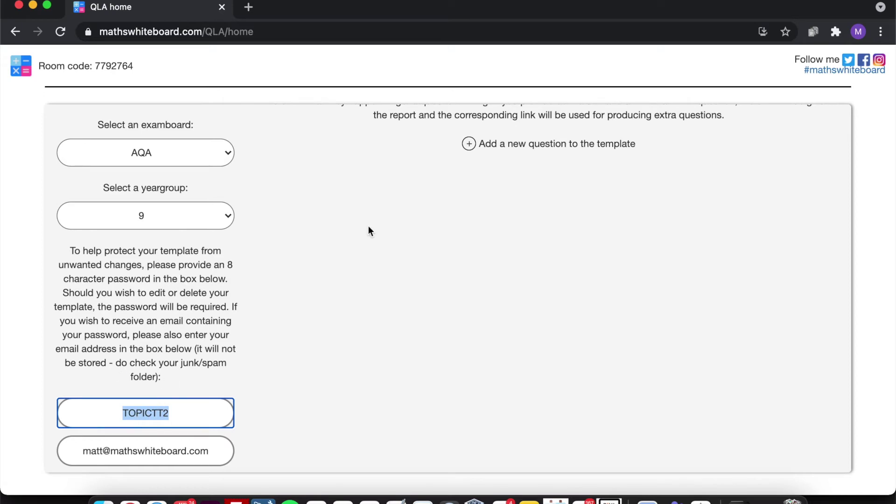
pyautogui.scroll(4, 551, 182)
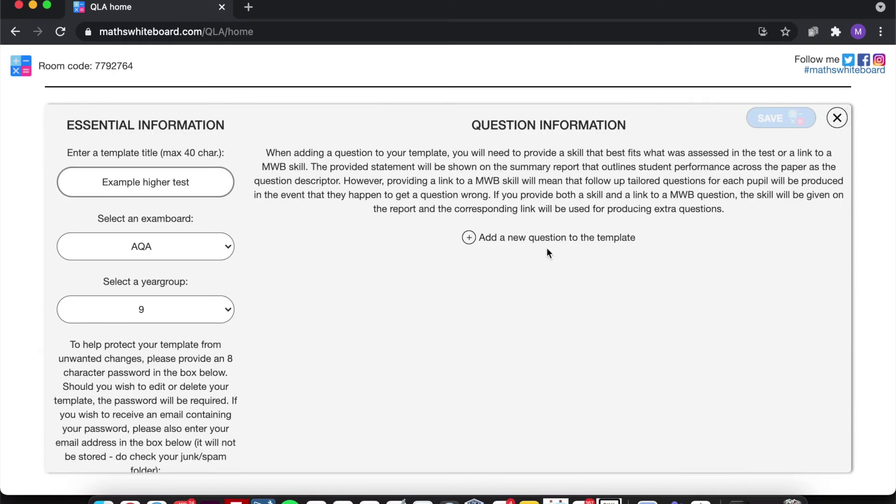
# - Add a new question numbered '1 and 2' worth 4 marks
pyautogui.click(544, 237)
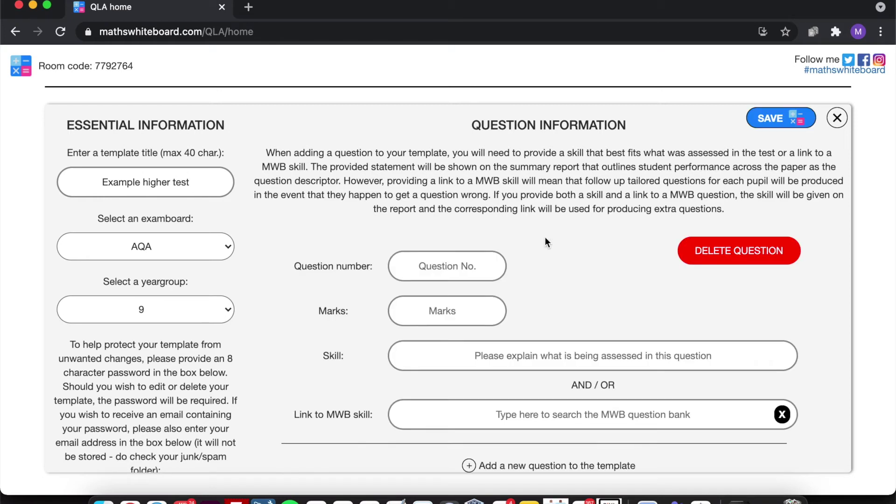
pyautogui.click(450, 273)
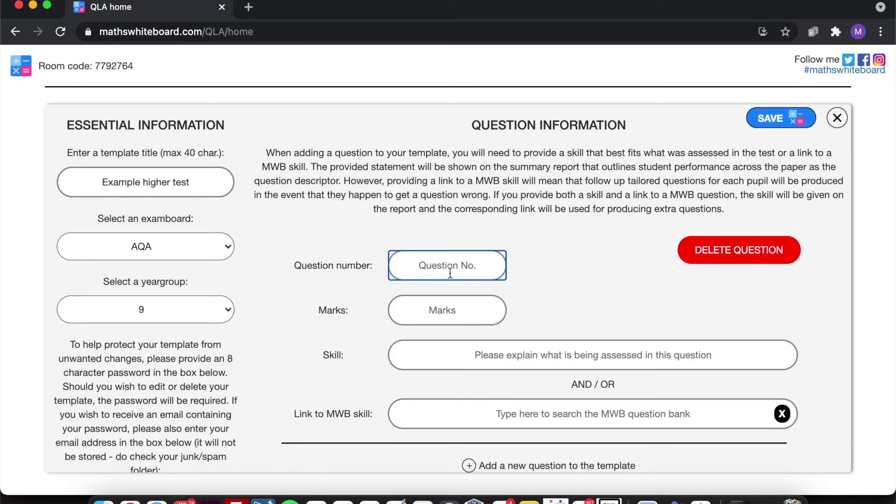
pyautogui.write('1a')
pyautogui.press('BackSpace')
pyautogui.write('and 2')
pyautogui.click(433, 307)
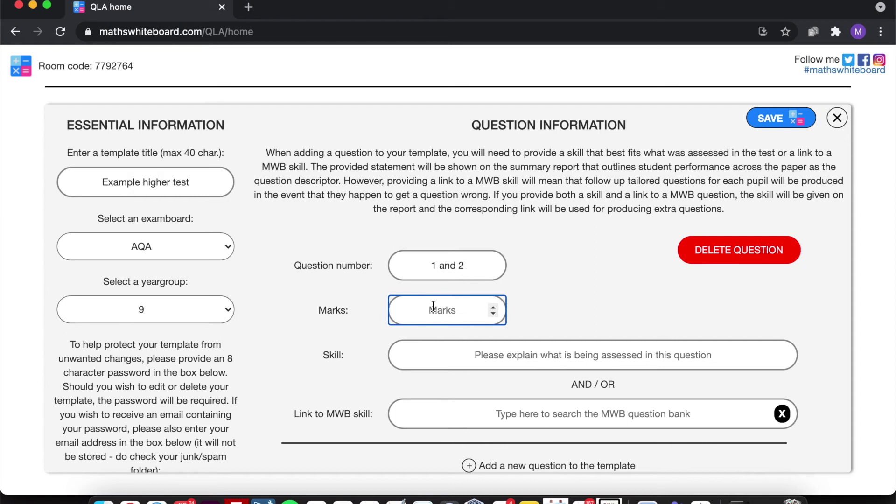
pyautogui.write('4')
# - Describe its skill as 'To be able to create and solve an equation'
pyautogui.click(585, 354)
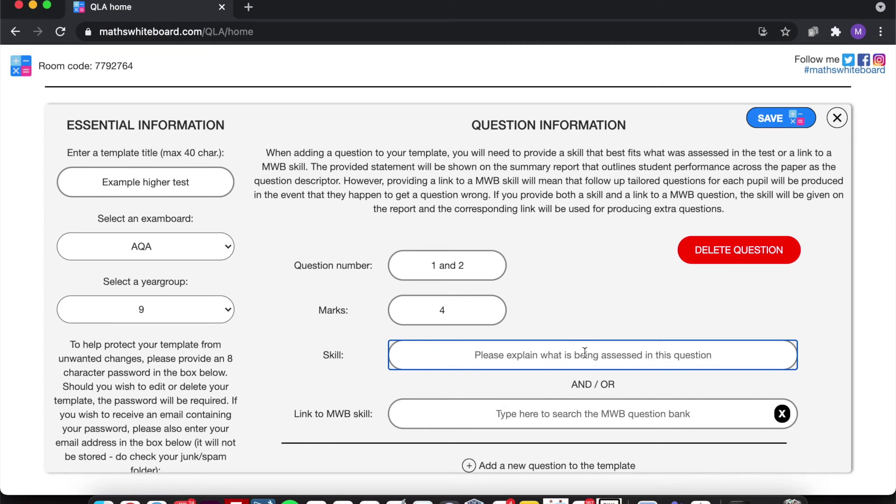
pyautogui.write('To ')
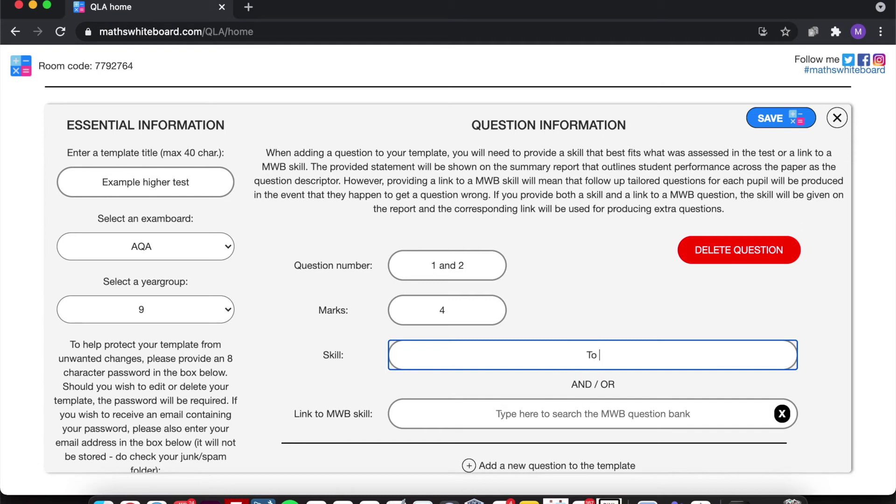
pyautogui.write('be able to create and solve ')
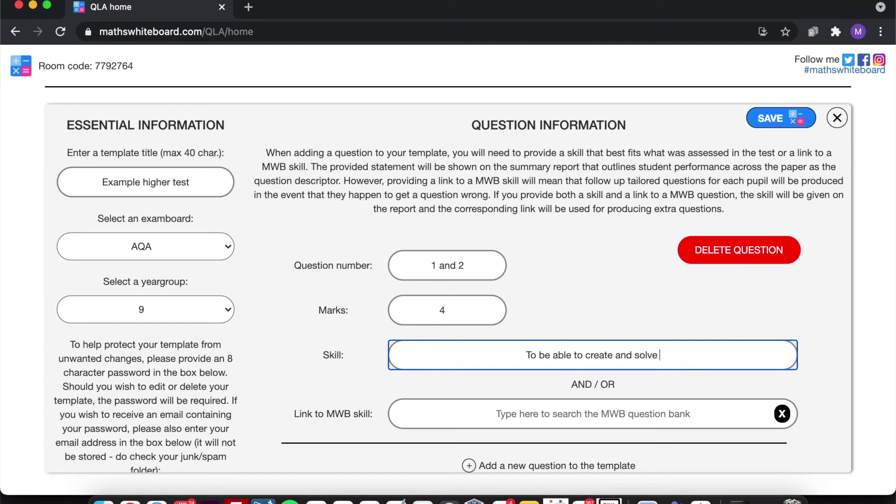
pyautogui.write('an equation')
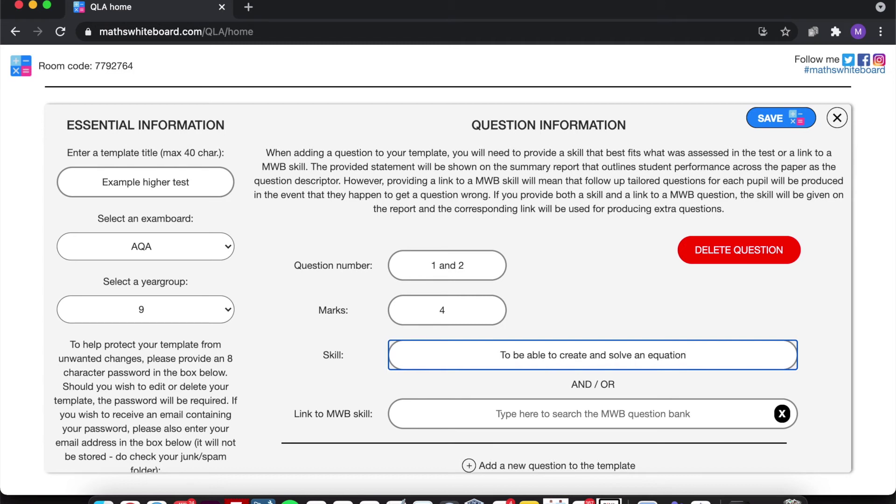
pyautogui.click(500, 348)
pyautogui.moveTo(585, 350); pyautogui.dragTo(705, 349)
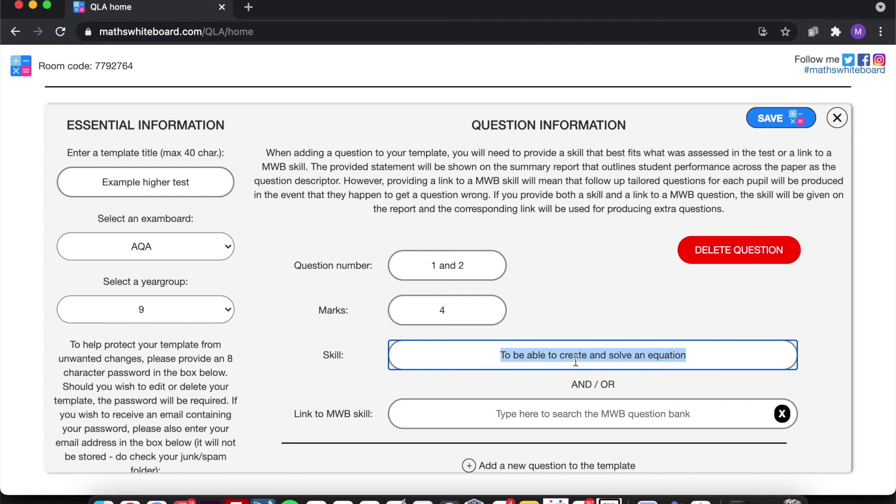
pyautogui.click(500, 355)
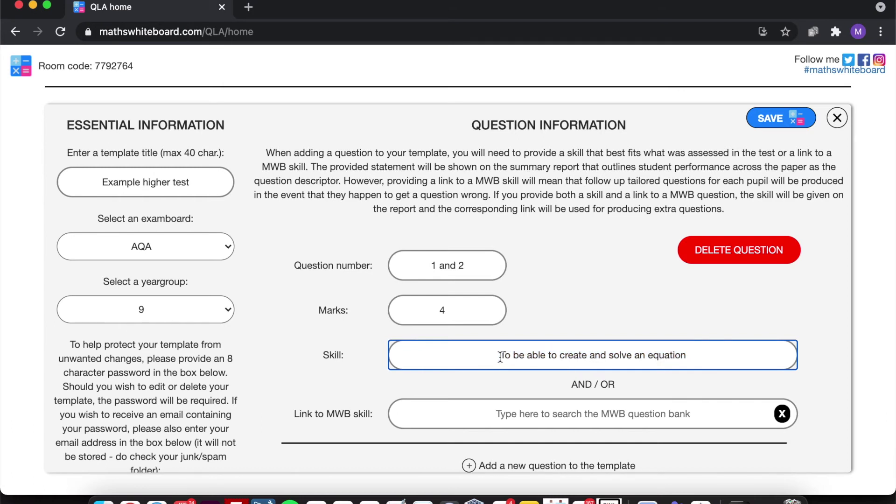
pyautogui.moveTo(499, 356); pyautogui.dragTo(694, 357)
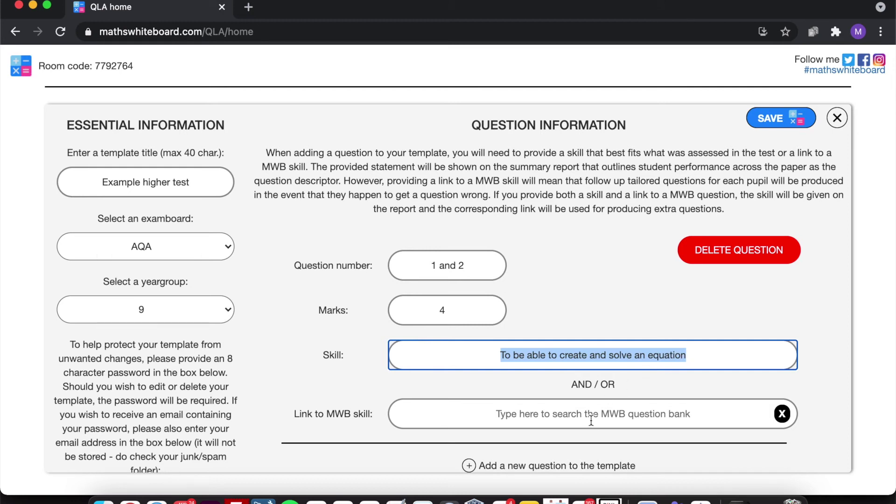
pyautogui.click(327, 414)
pyautogui.moveTo(327, 415); pyautogui.dragTo(380, 420)
# - Search MWB skills for 'create' and link the question to 'Create a simple expression'
pyautogui.click(542, 413)
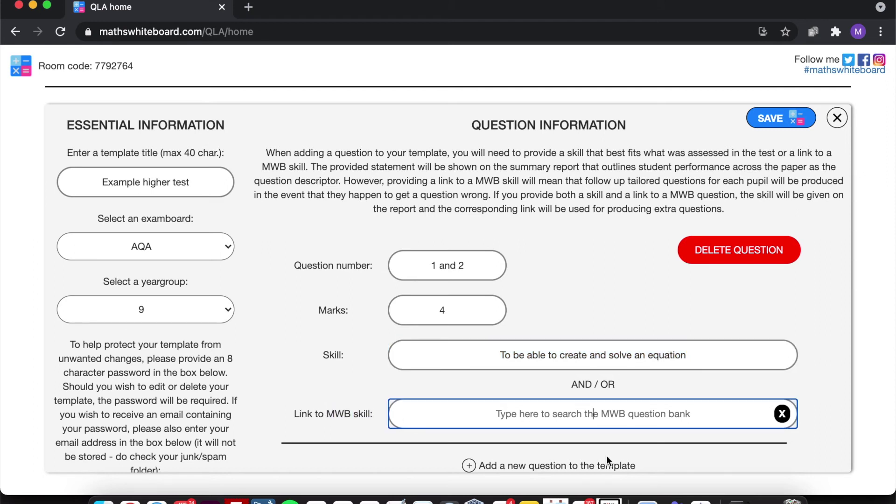
pyautogui.write('create')
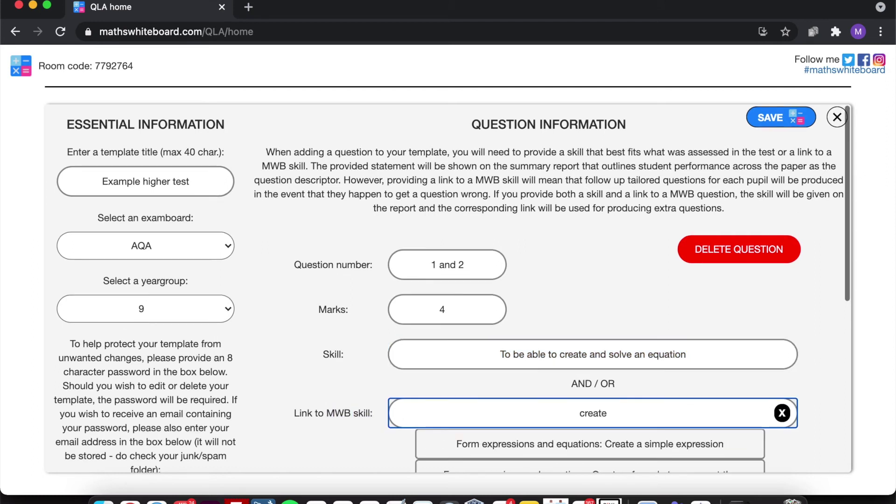
pyautogui.scroll(-4, 607, 457)
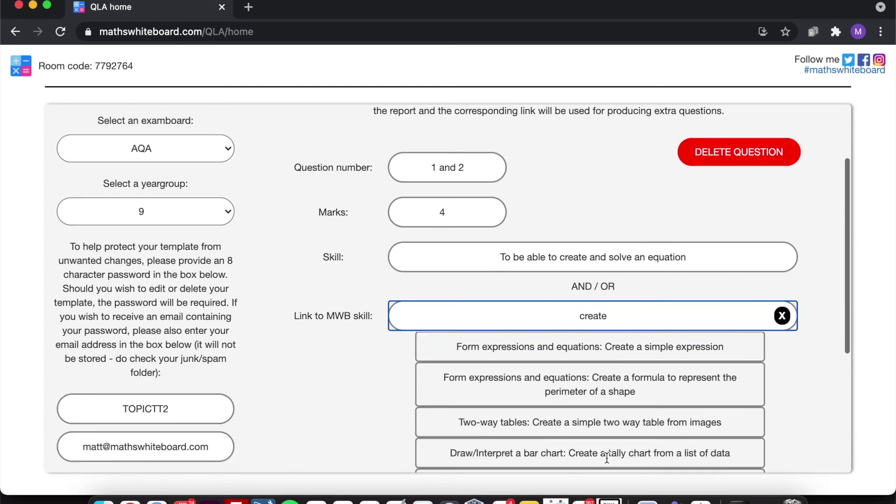
pyautogui.scroll(-5, 607, 457)
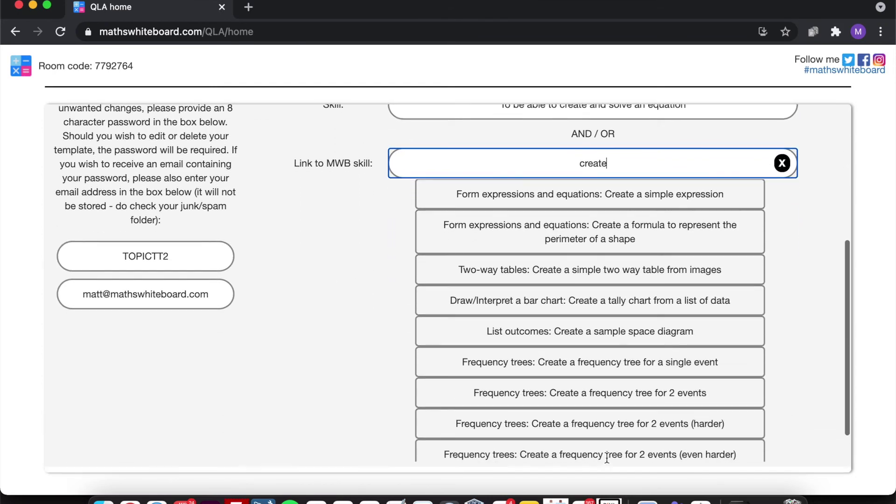
pyautogui.scroll(3, 606, 458)
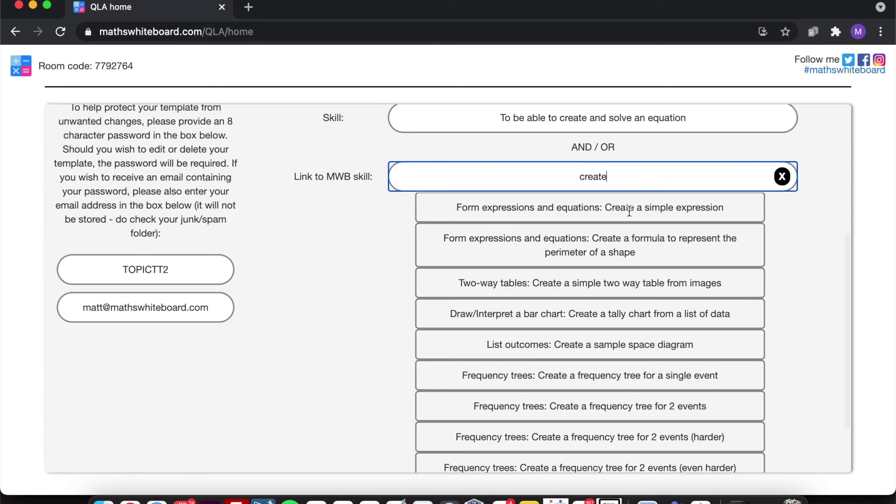
pyautogui.click(632, 207)
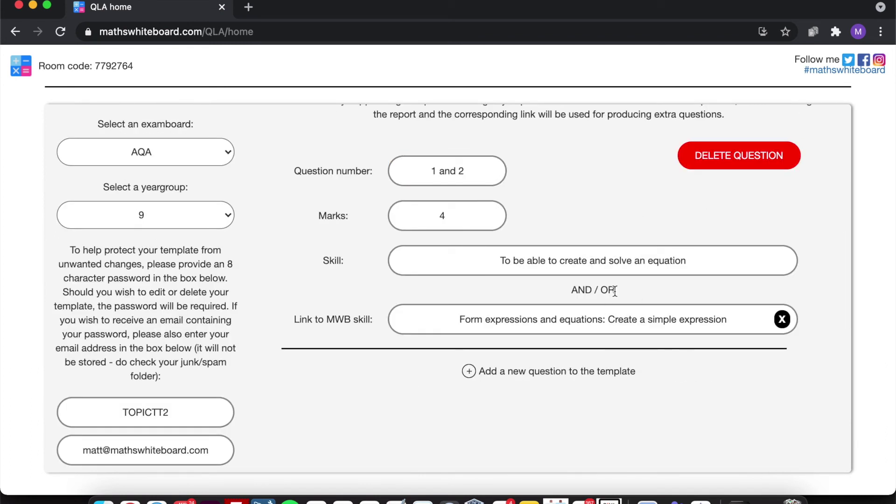
# - Delete and then restore the skill description, and remove the linked MWB skill
pyautogui.moveTo(490, 260); pyautogui.dragTo(696, 261)
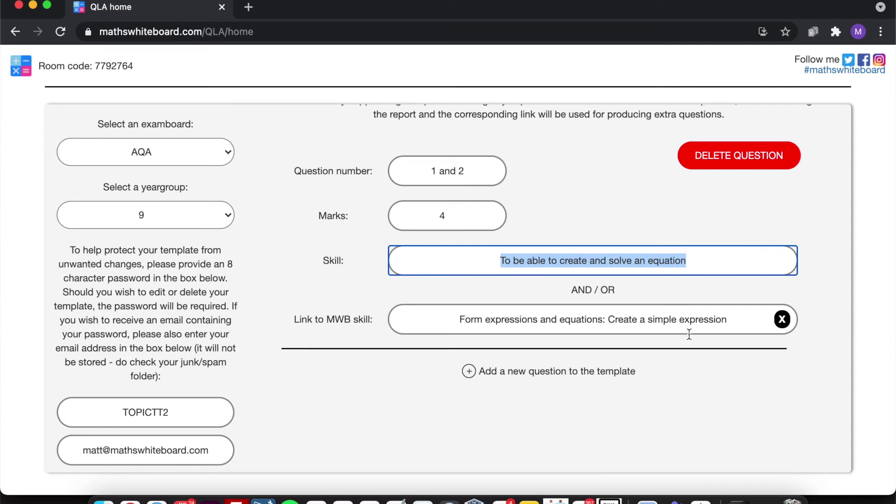
pyautogui.click(714, 294)
pyautogui.moveTo(693, 258); pyautogui.dragTo(286, 264)
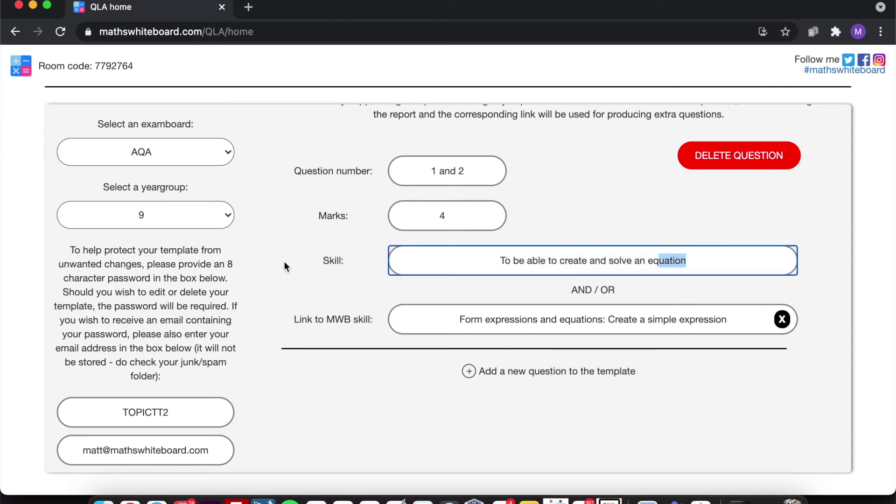
pyautogui.press('BackSpace')
pyautogui.click(583, 219)
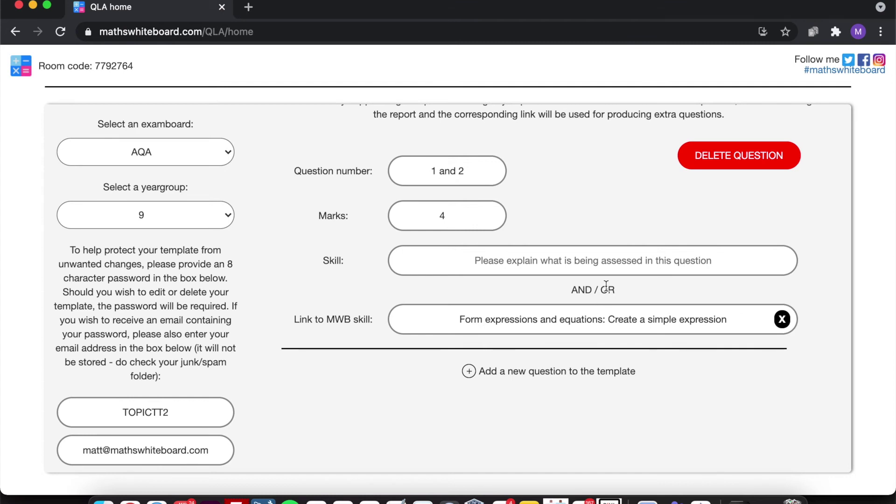
pyautogui.click(601, 272)
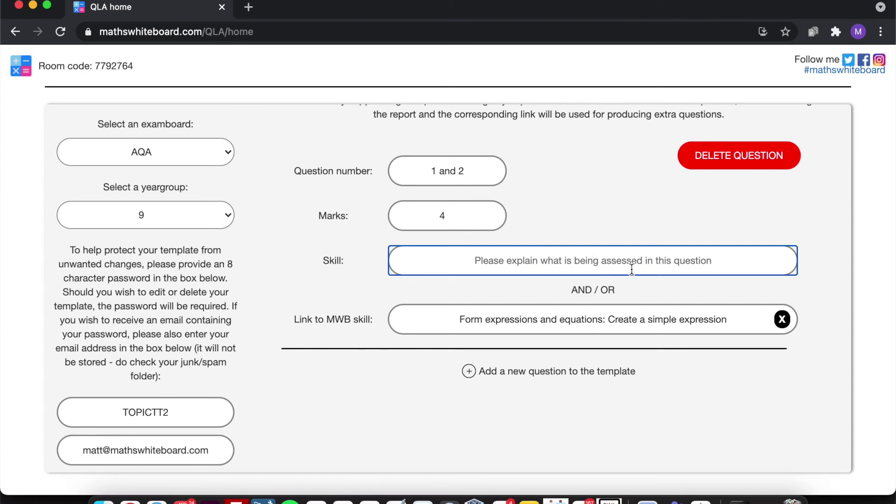
pyautogui.press('super+z')
pyautogui.click(498, 312)
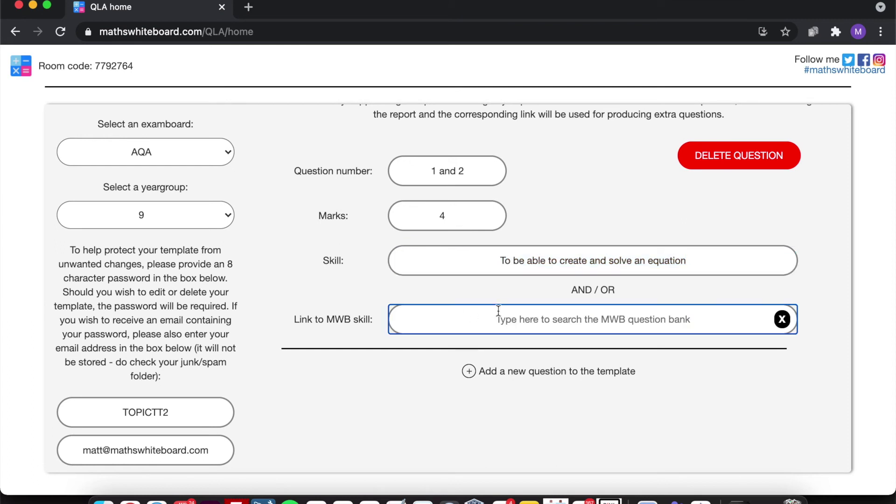
pyautogui.click(492, 292)
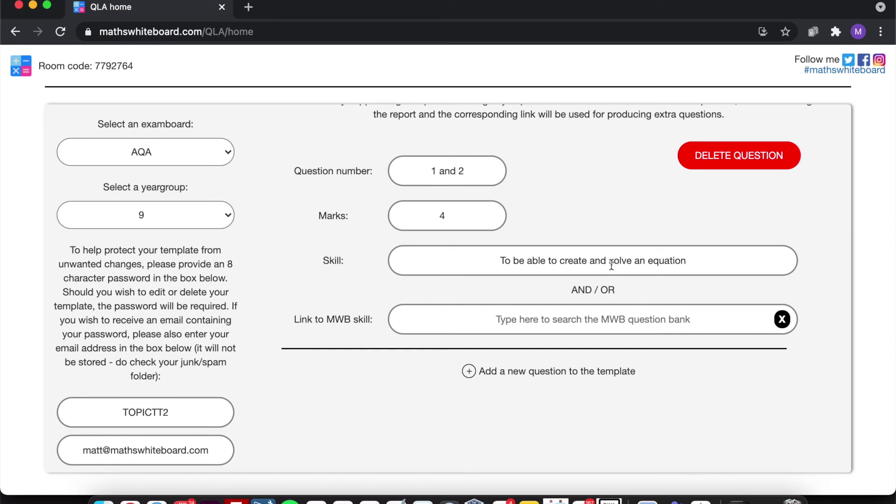
pyautogui.click(533, 372)
# - Number the new question '3, 4 and 5' and give it 3 marks
pyautogui.click(465, 396)
pyautogui.write('3')
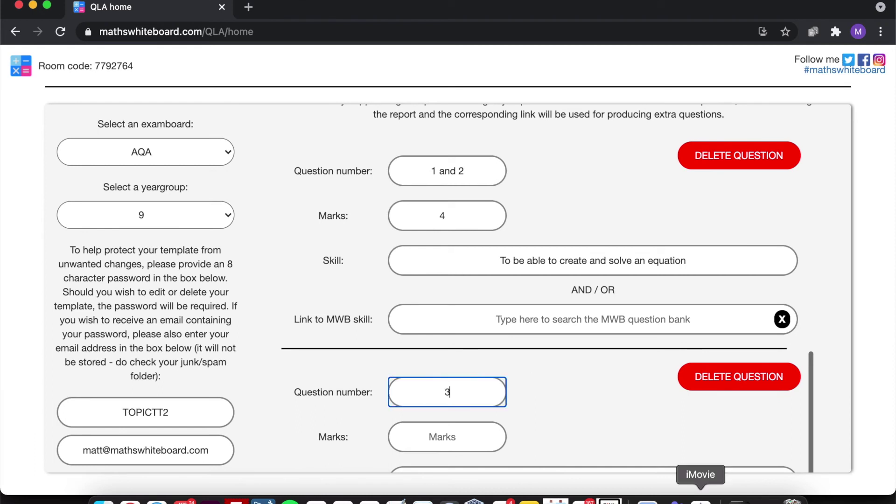
pyautogui.write(' and')
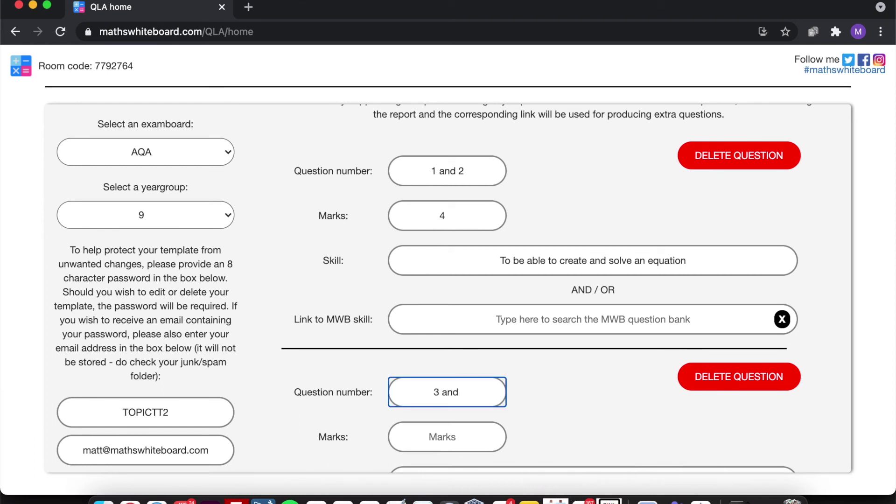
pyautogui.press('BackSpace')
pyautogui.press('BackSpace')
pyautogui.press('BackSpace')
pyautogui.press('BackSpace')
pyautogui.press('BackSpace')
pyautogui.write('3')
pyautogui.press('BackSpace')
pyautogui.write('4 and')
pyautogui.press('BackSpace')
pyautogui.press('BackSpace')
pyautogui.press('BackSpace')
pyautogui.write('nd 5')
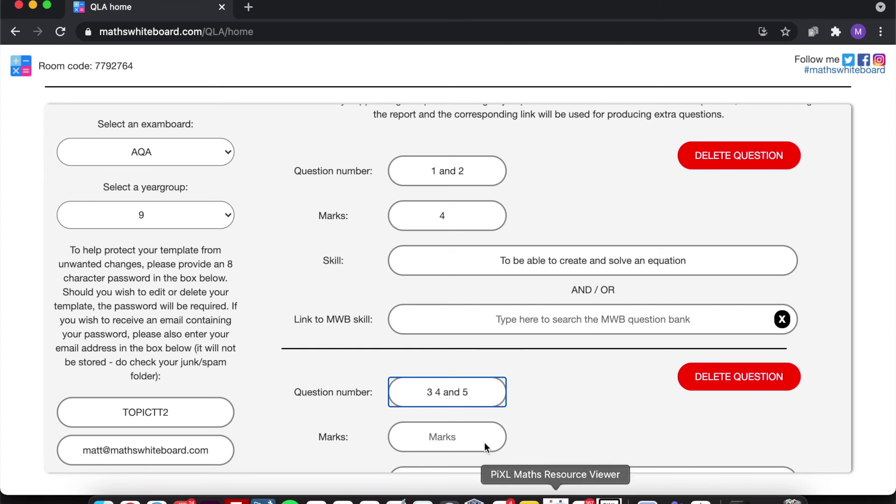
pyautogui.click(473, 425)
pyautogui.write('3')
# - Search skills for 'solve' and link the question to 'Simple unknown both sides'
pyautogui.scroll(-3, 550, 406)
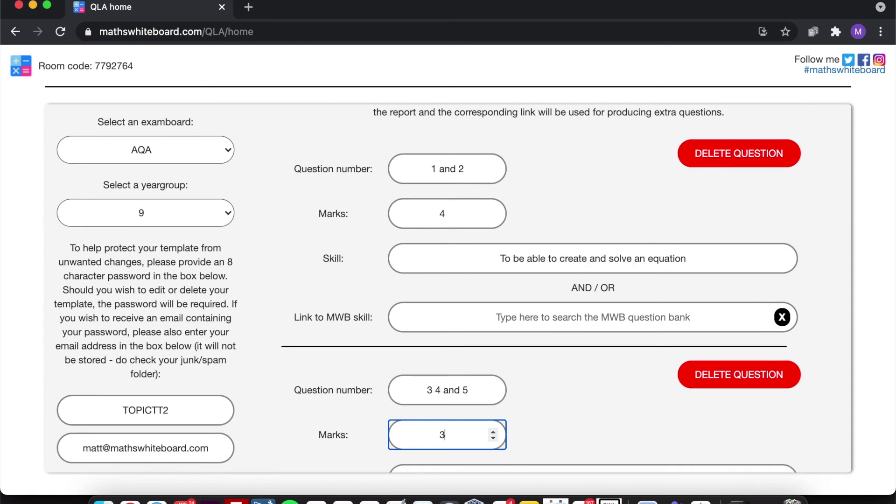
pyautogui.scroll(-2, 555, 400)
pyautogui.click(570, 423)
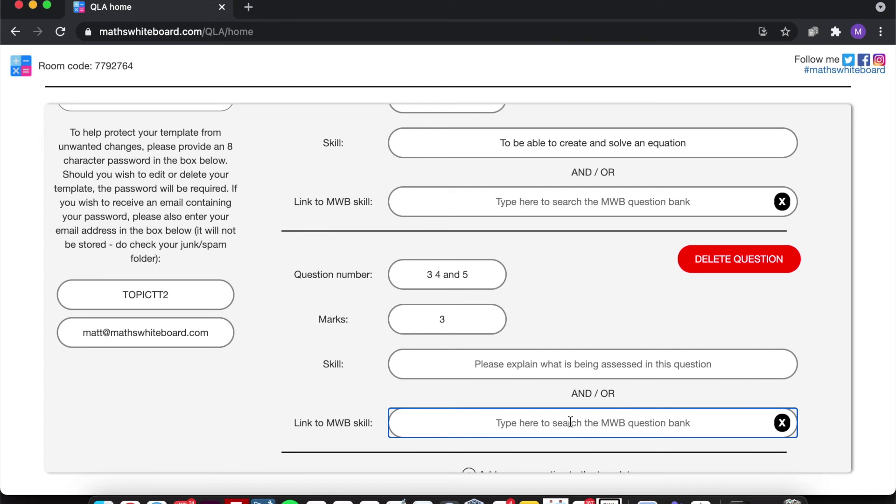
pyautogui.write('sove')
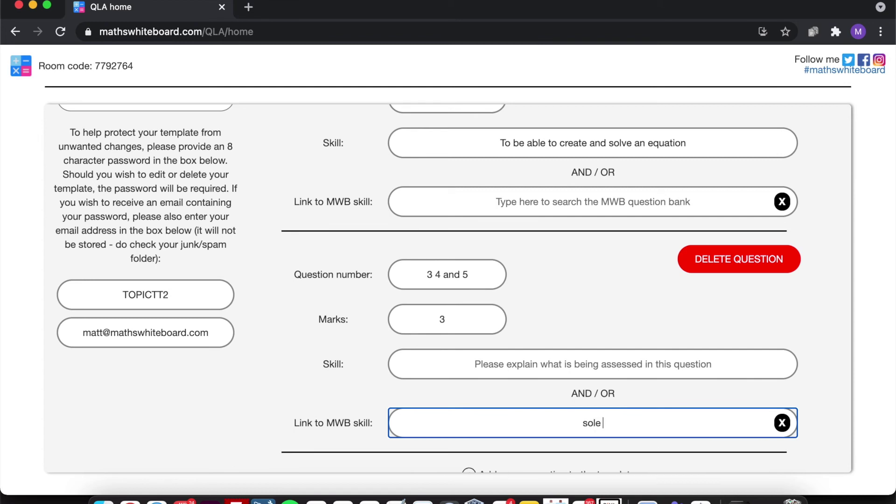
pyautogui.press('BackSpace')
pyautogui.press('BackSpace')
pyautogui.write('lve')
pyautogui.scroll(-5, 592, 289)
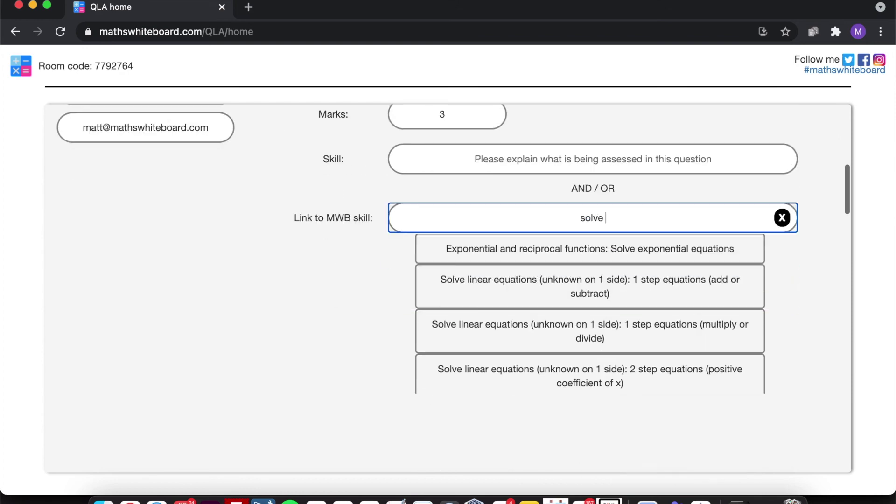
pyautogui.scroll(-4, 565, 326)
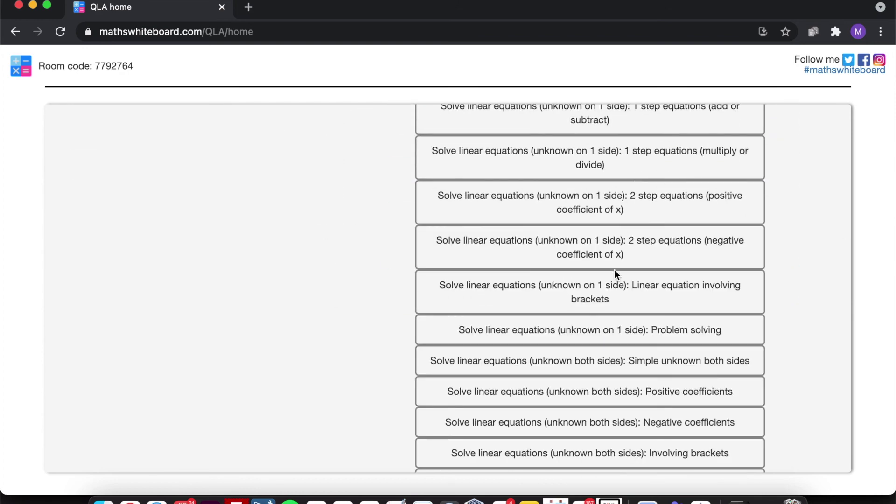
pyautogui.click(605, 359)
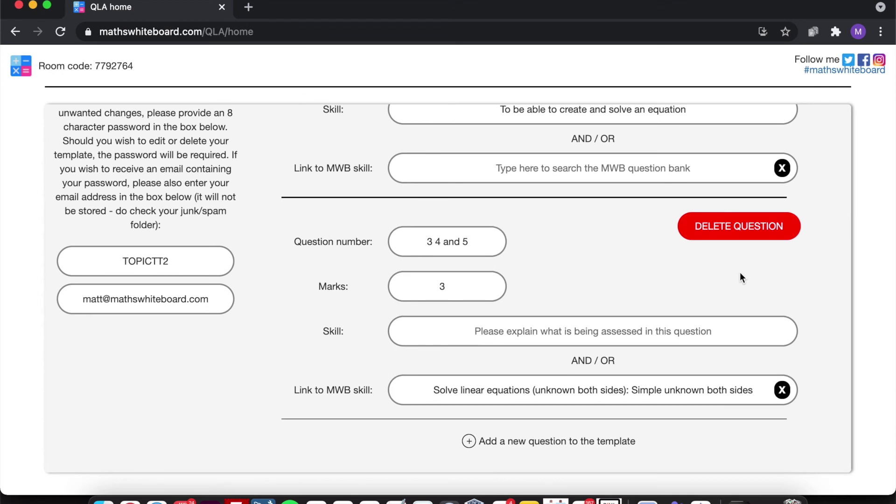
pyautogui.scroll(5, 825, 242)
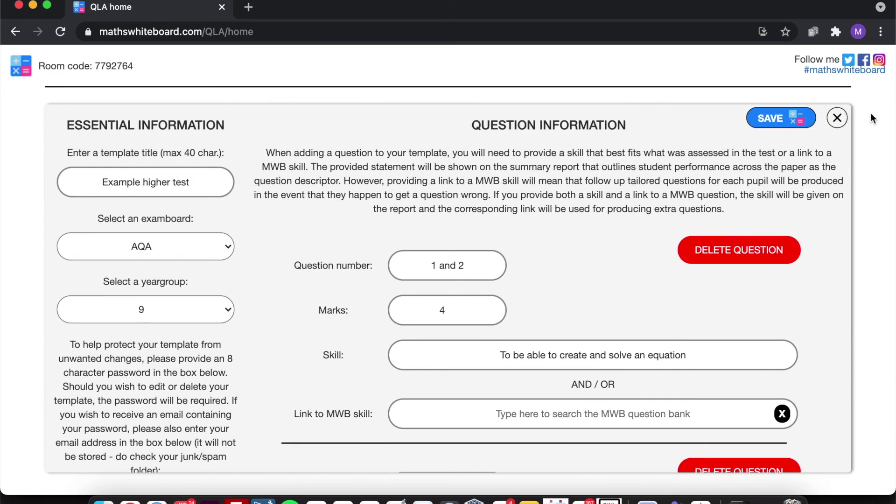
# - Close the template editor, clear the 'expand' search, and try editing Trig PreQuiz Higher
pyautogui.click(836, 119)
pyautogui.scroll(-10, 555, 252)
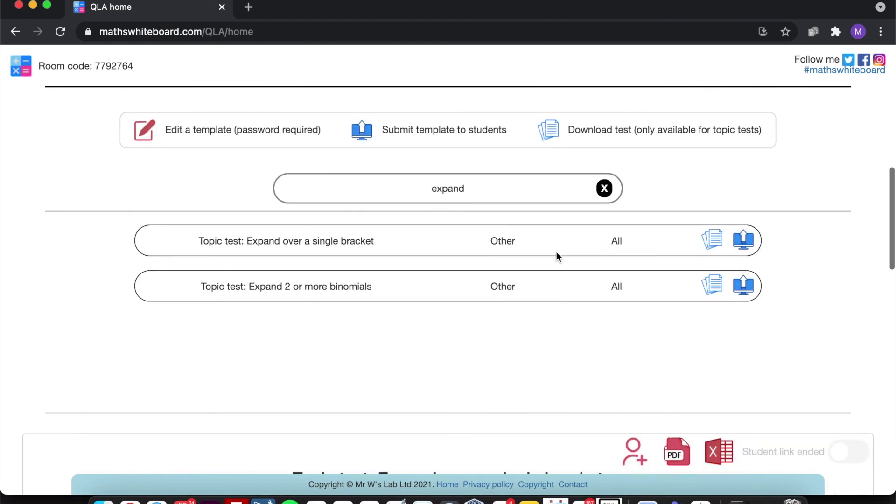
pyautogui.click(604, 154)
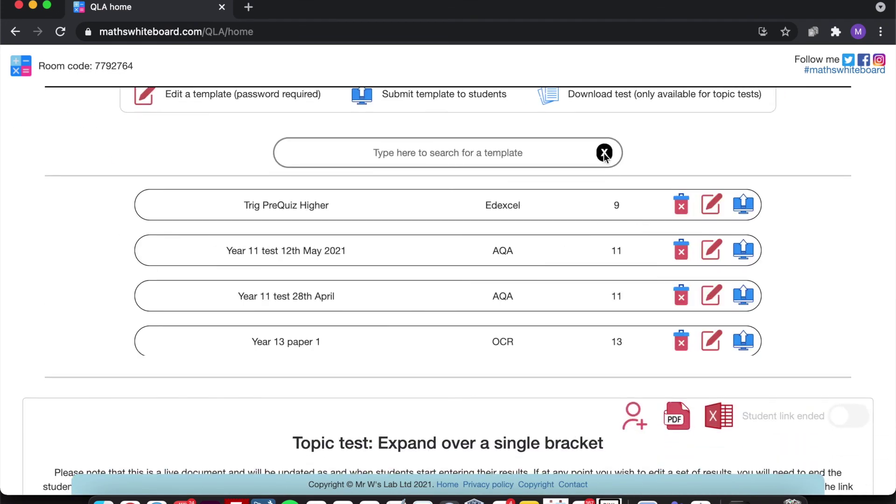
pyautogui.scroll(3, 518, 206)
pyautogui.scroll(-2, 519, 206)
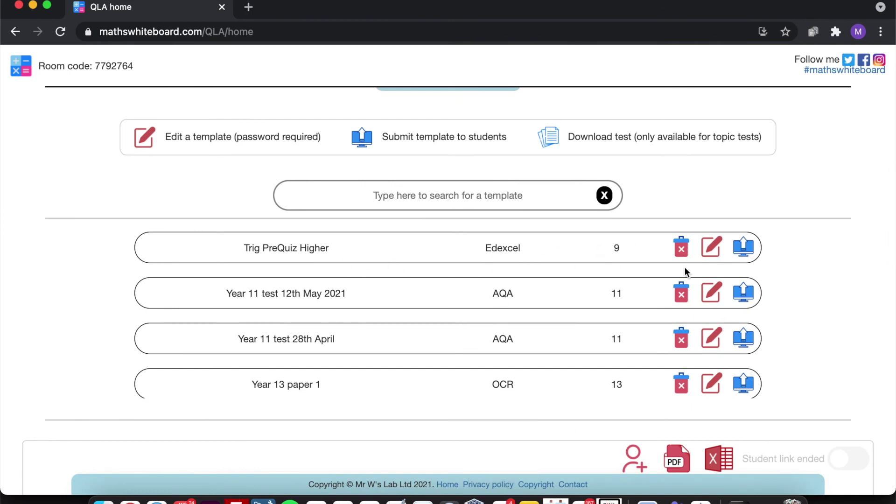
pyautogui.click(708, 248)
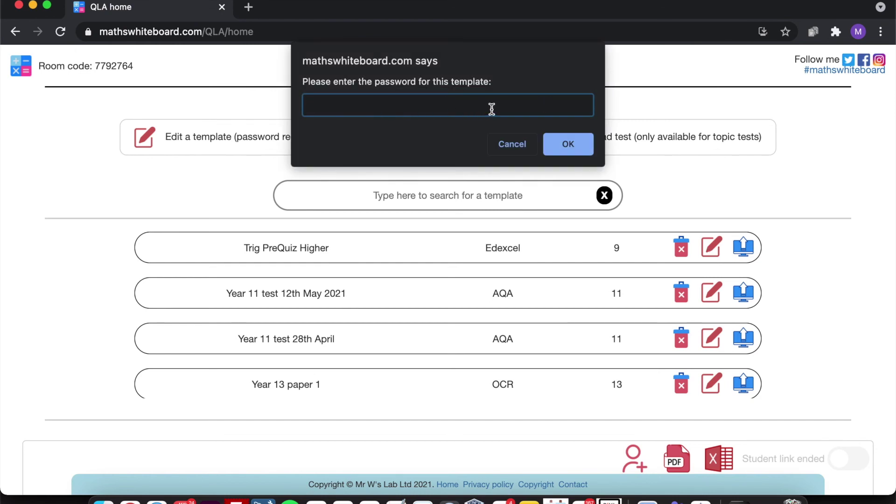
pyautogui.click(518, 142)
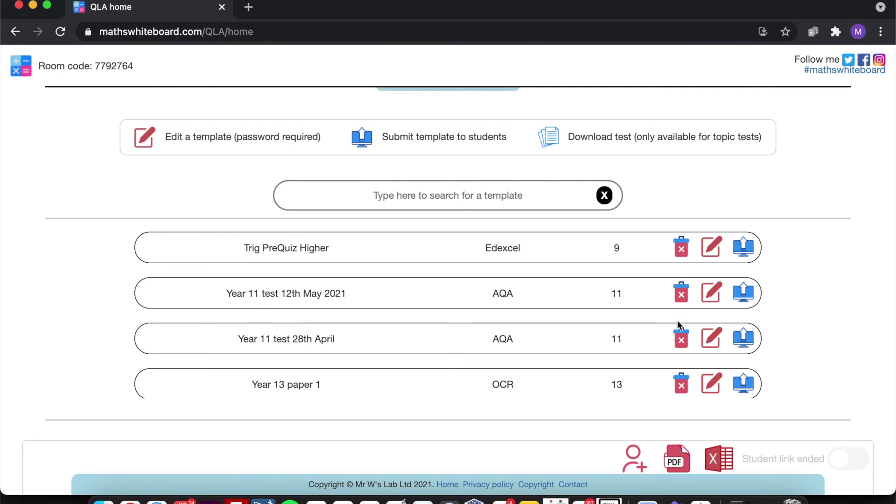
pyautogui.click(679, 298)
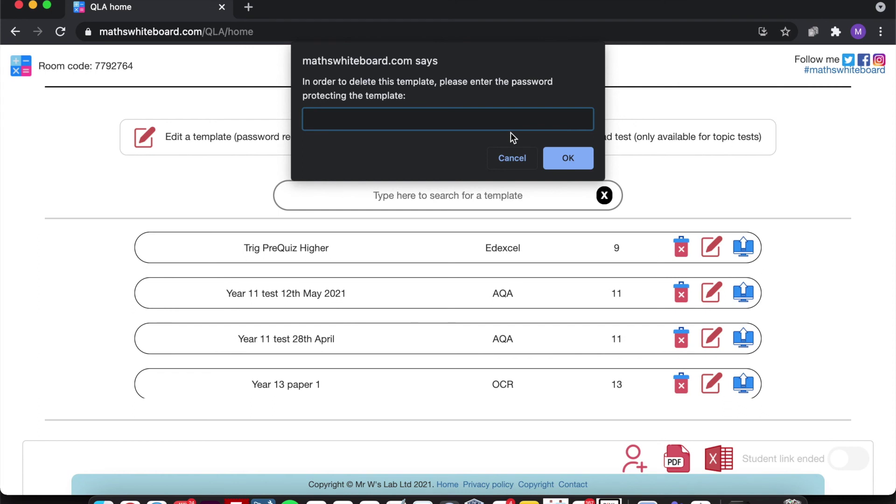
pyautogui.click(519, 154)
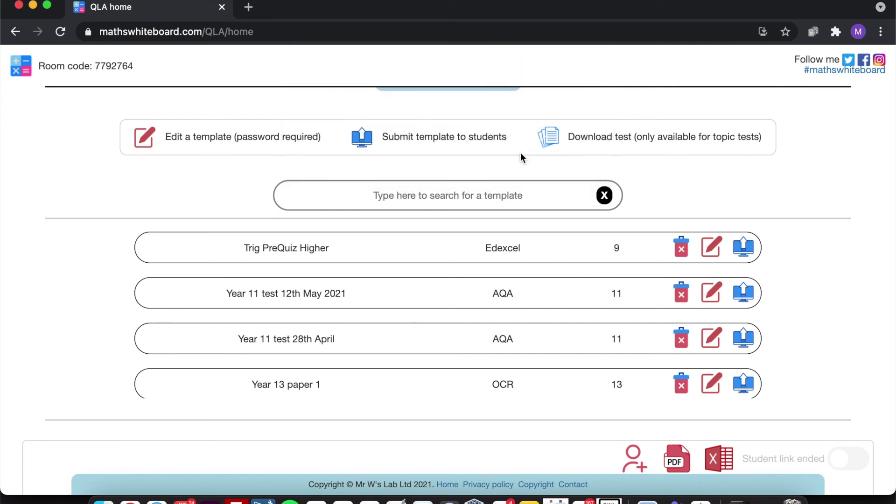
pyautogui.scroll(-4, 836, 172)
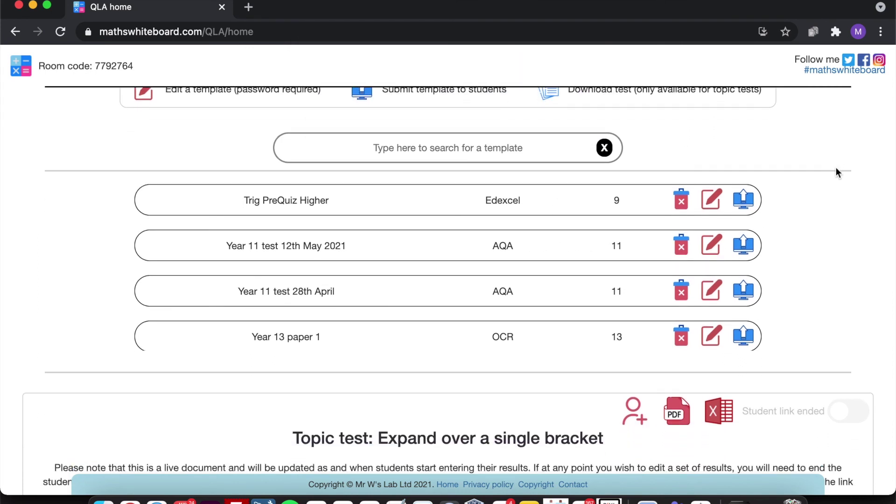
pyautogui.scroll(-10, 836, 173)
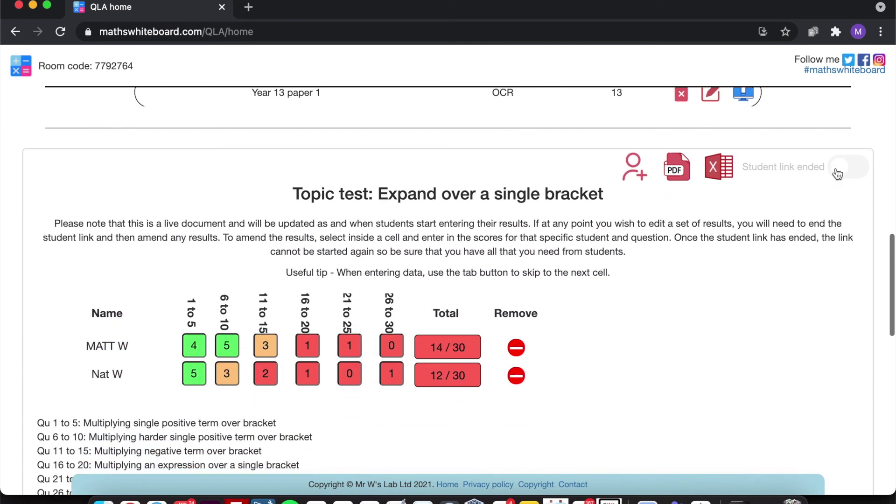
pyautogui.scroll(-2, 836, 174)
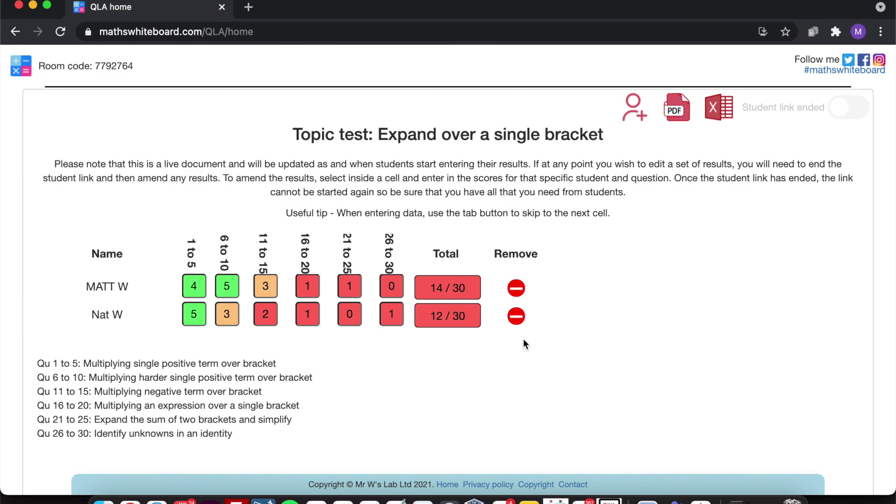
pyautogui.scroll(8, 523, 344)
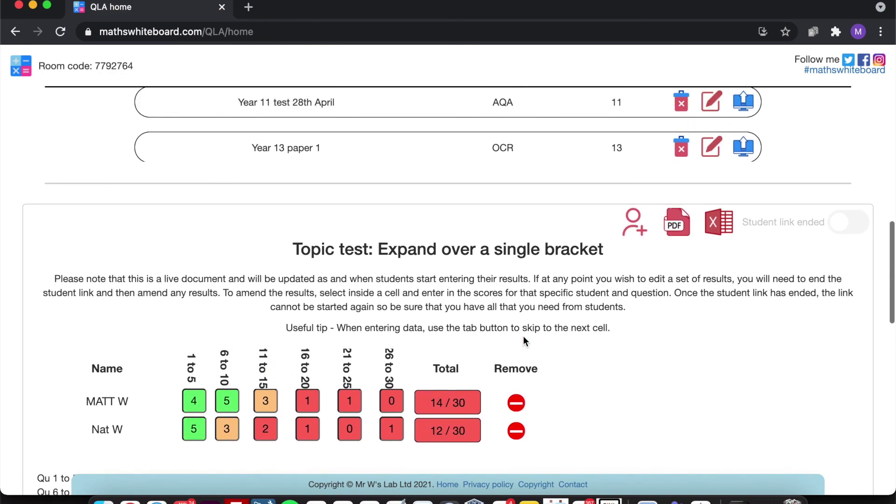
pyautogui.scroll(10, 523, 336)
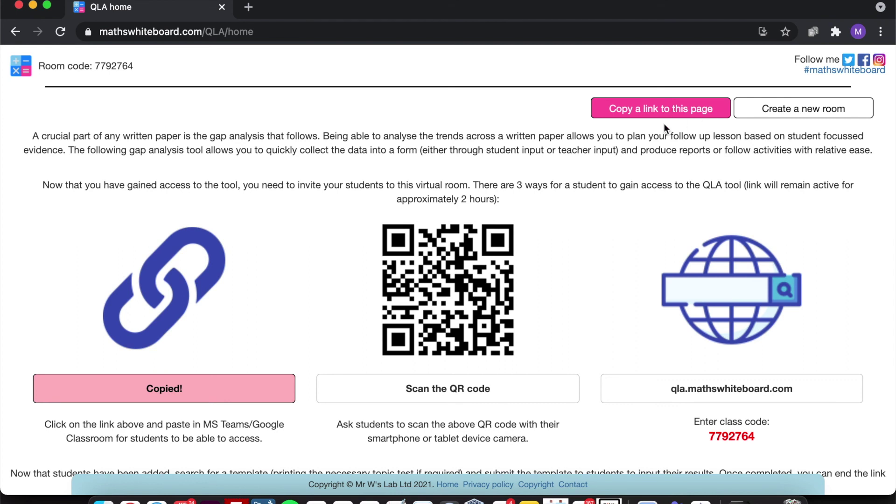
# - Copy the QLA room page link to share with students
pyautogui.click(700, 114)
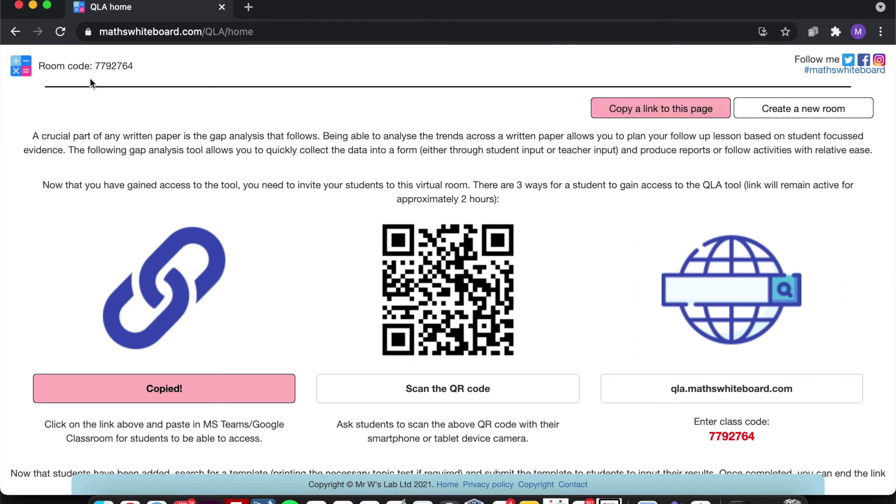